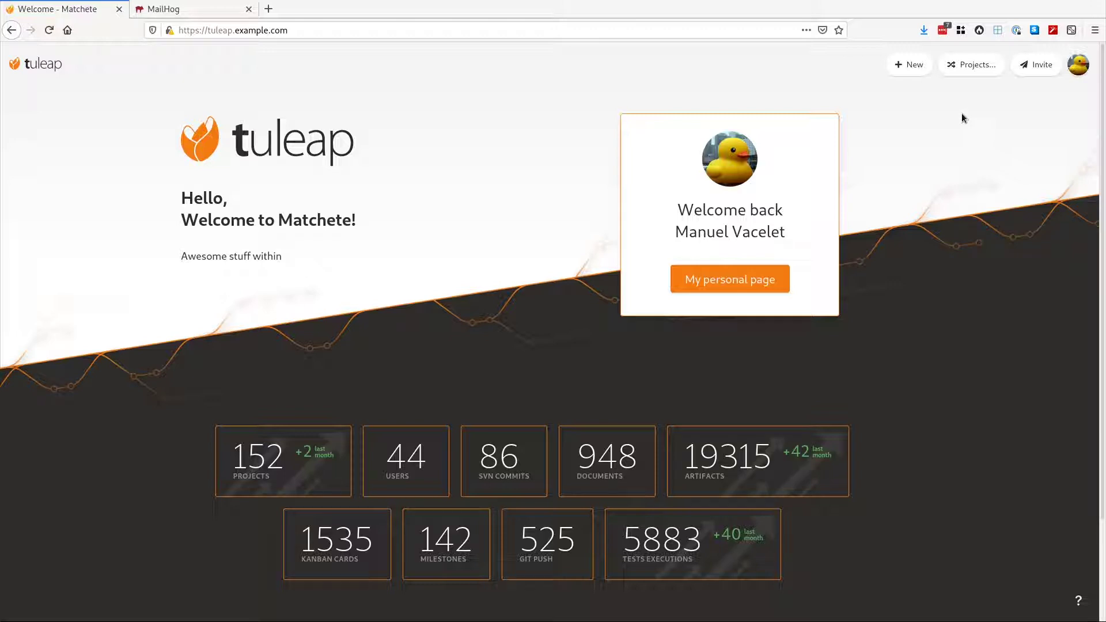
Step: Switch to the Build my car project from My Projects in the project switcher
click(973, 68)
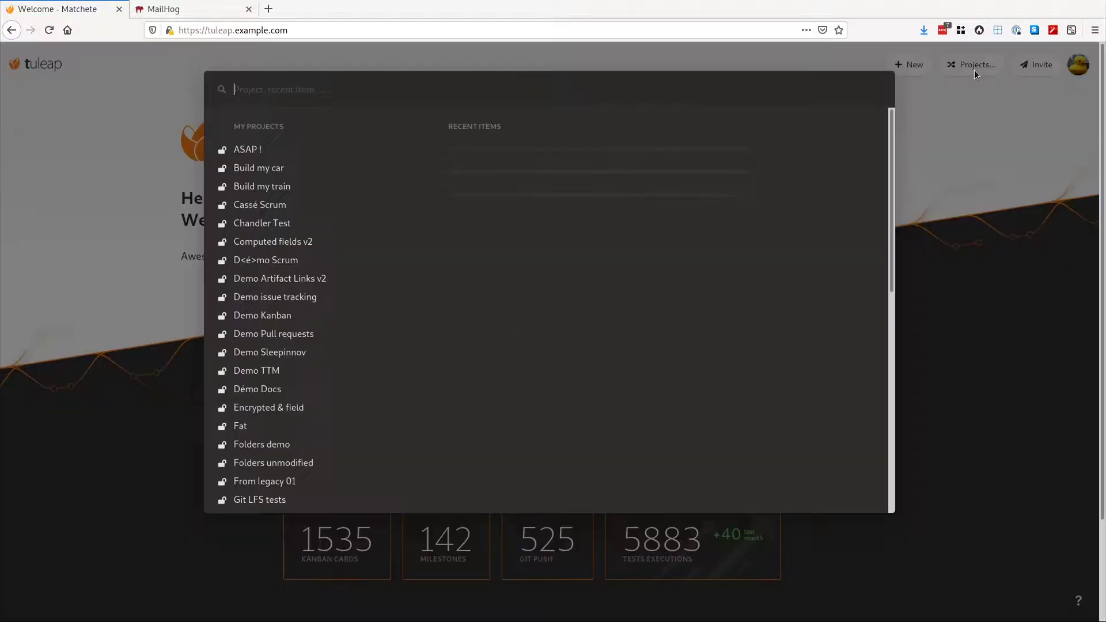
click(259, 169)
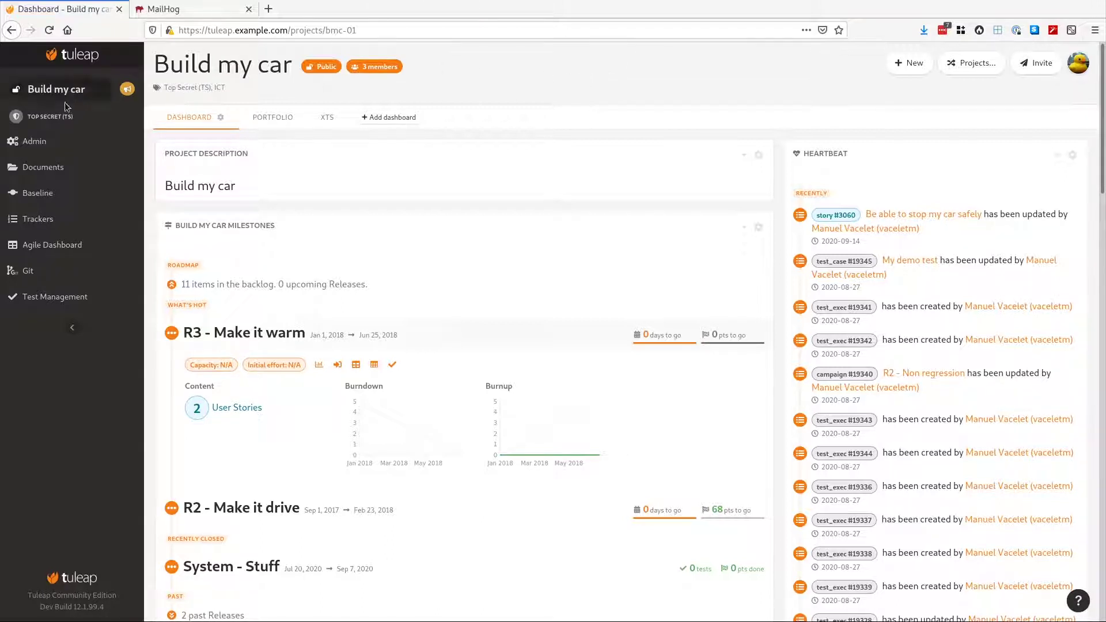
Step: Choose the desert road image as the Build my car header background and save it
click(48, 146)
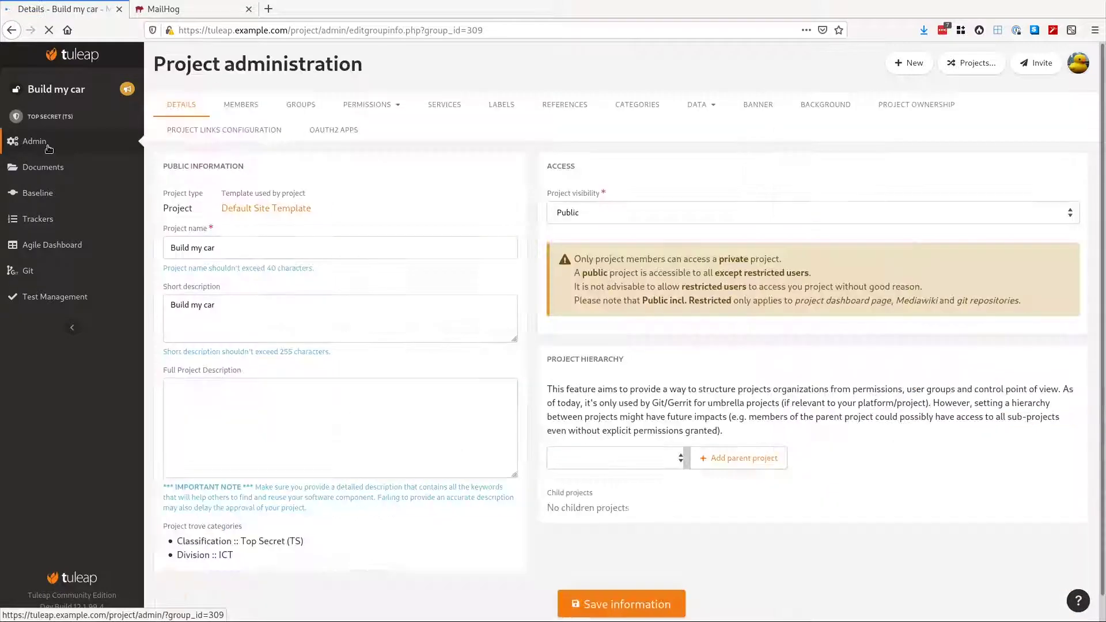
click(836, 110)
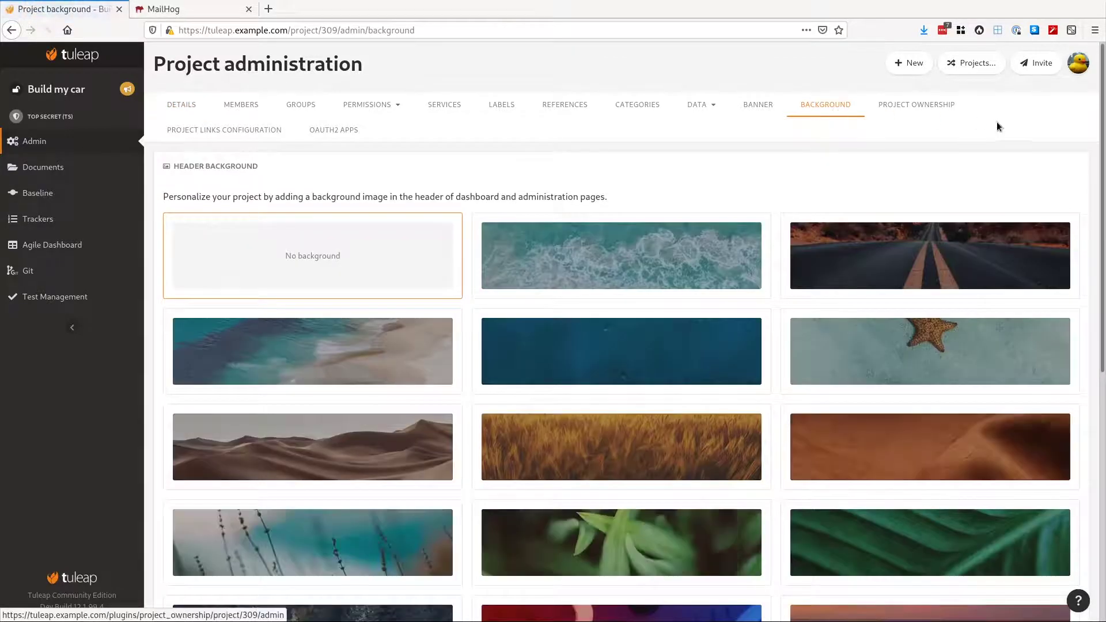
mouse_move(1102, 135)
mouse_down()
mouse_move(1083, 348)
mouse_move(1097, 140)
mouse_up()
click(904, 264)
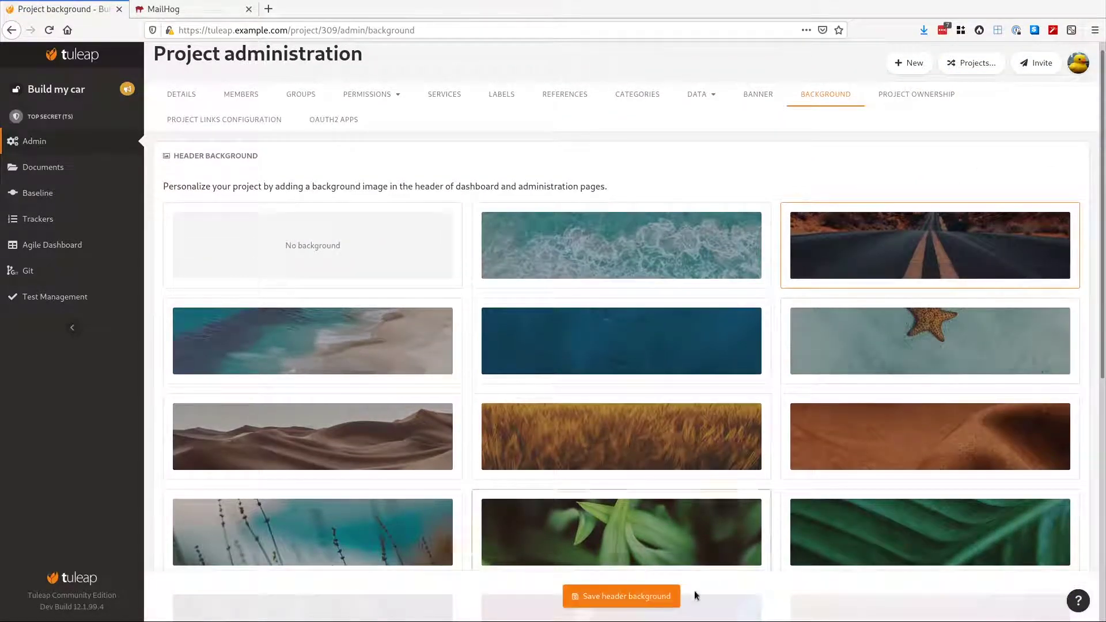
click(612, 596)
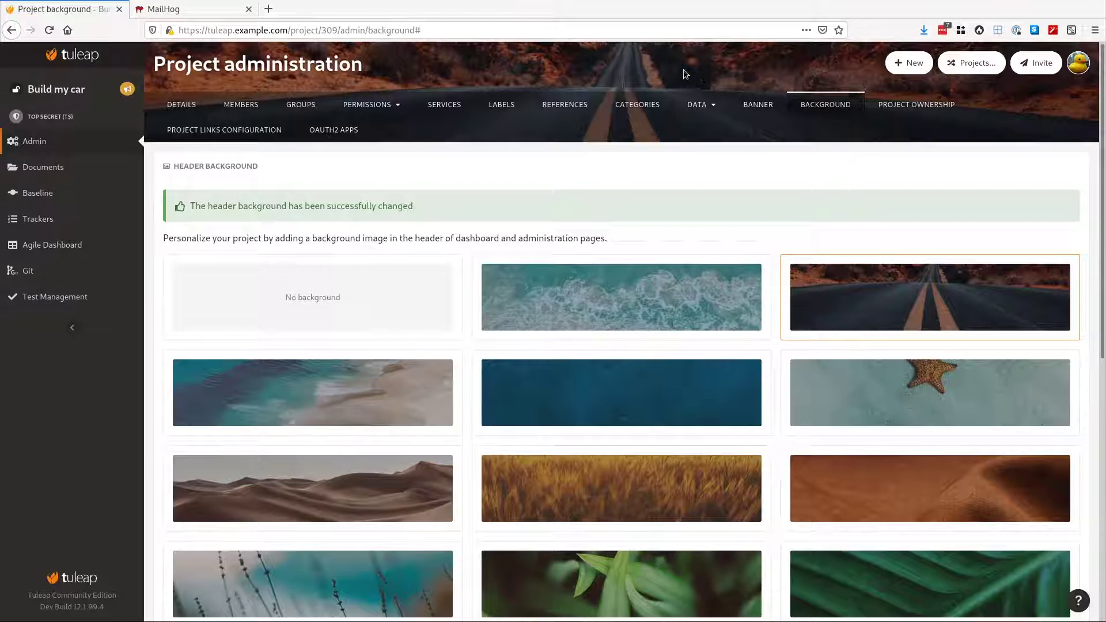
Step: Look over the Banner and Labels admin pages, then visit Portfolio and the project's Documents
click(757, 104)
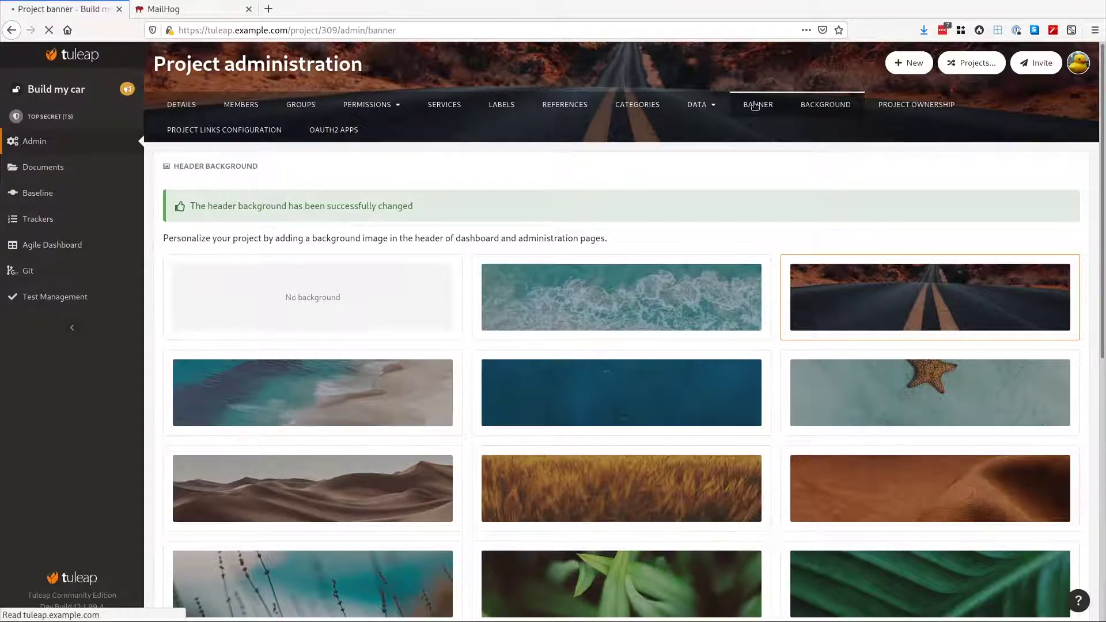
click(506, 112)
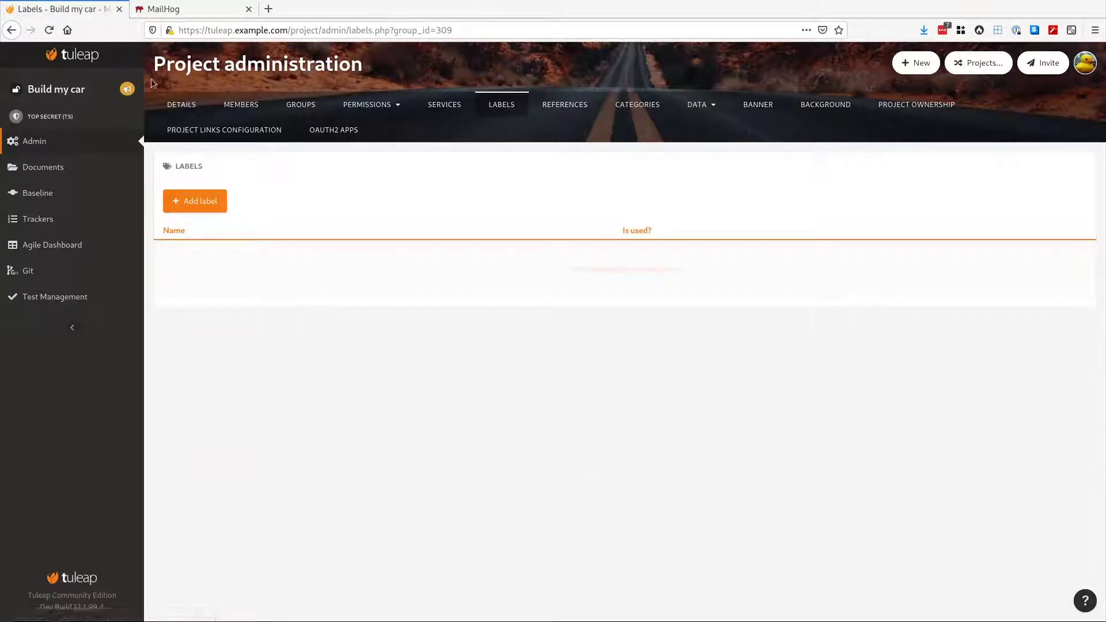
click(63, 96)
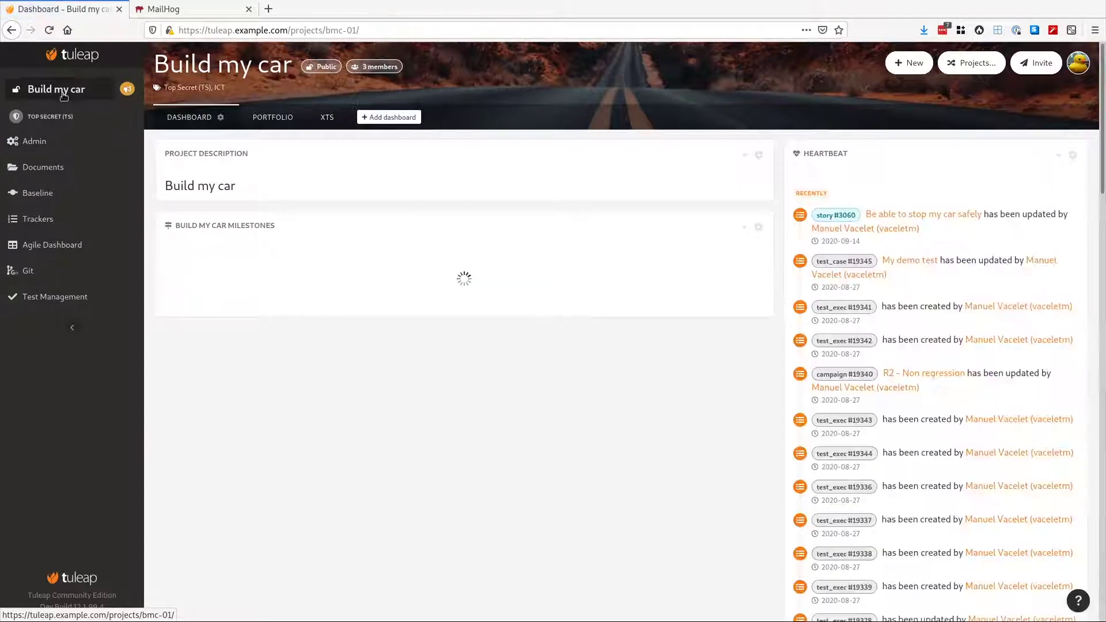
click(288, 123)
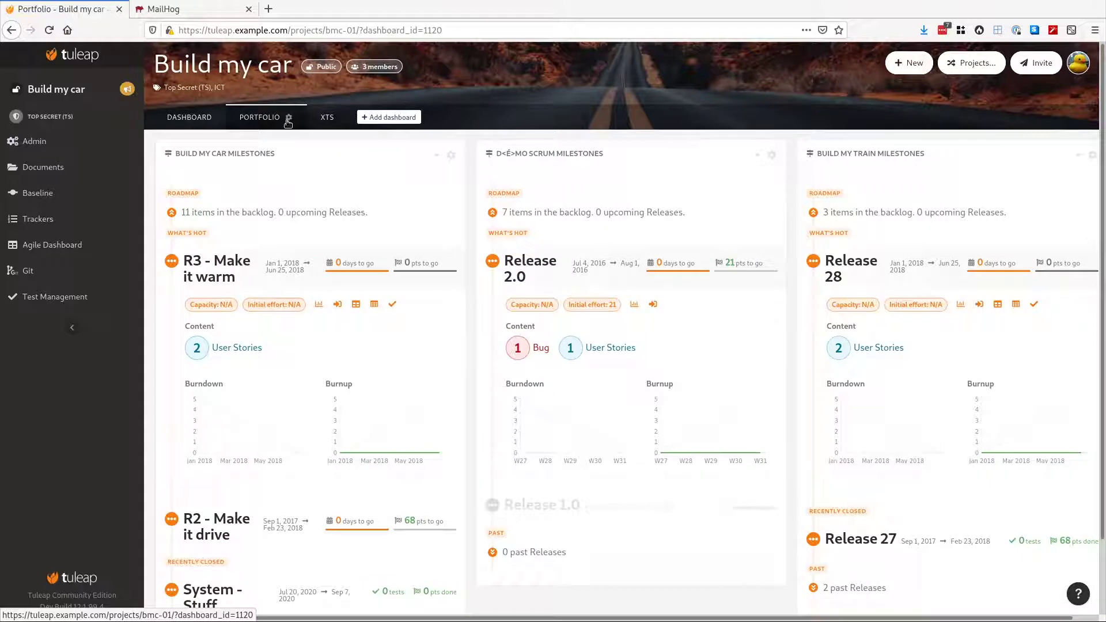
click(44, 172)
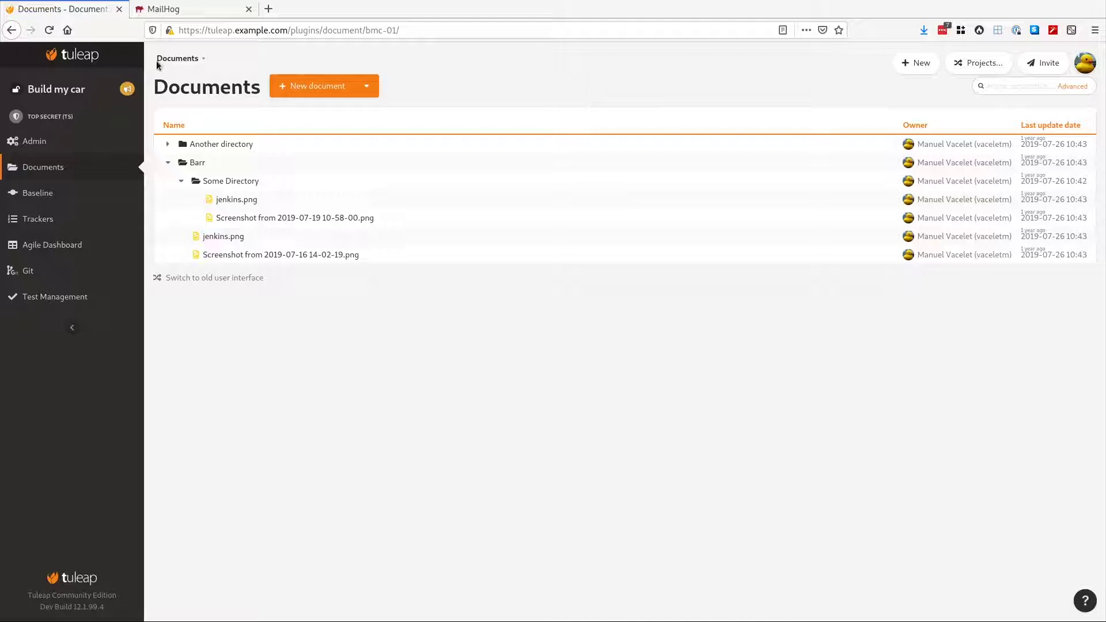
Step: Revisit the project dashboard and Documents, then go to the Matchete home page via the logo
click(63, 91)
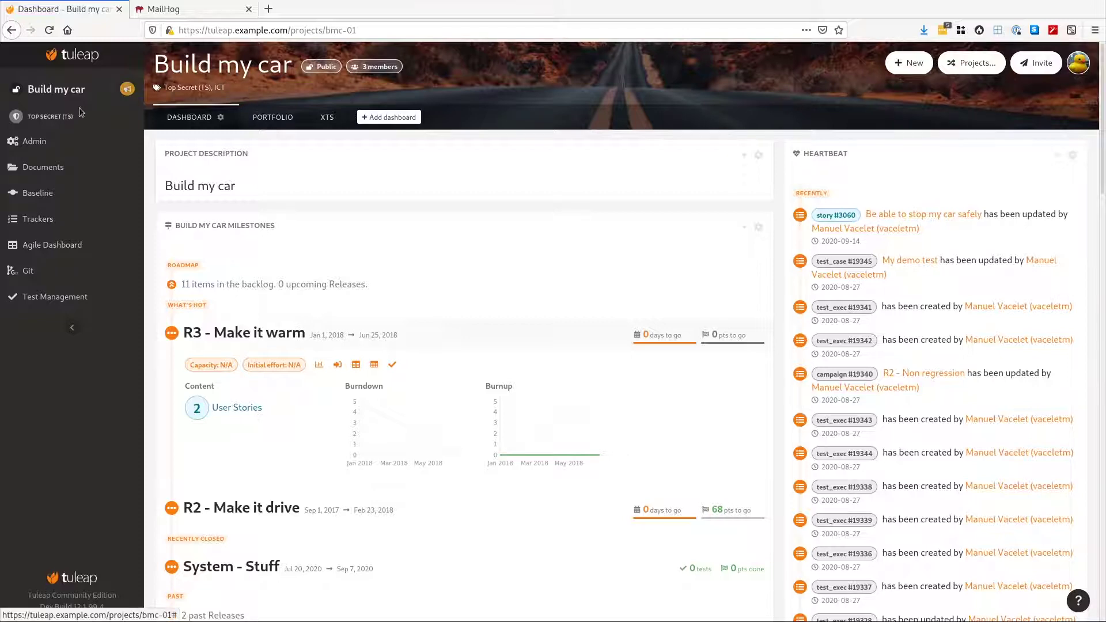
click(46, 173)
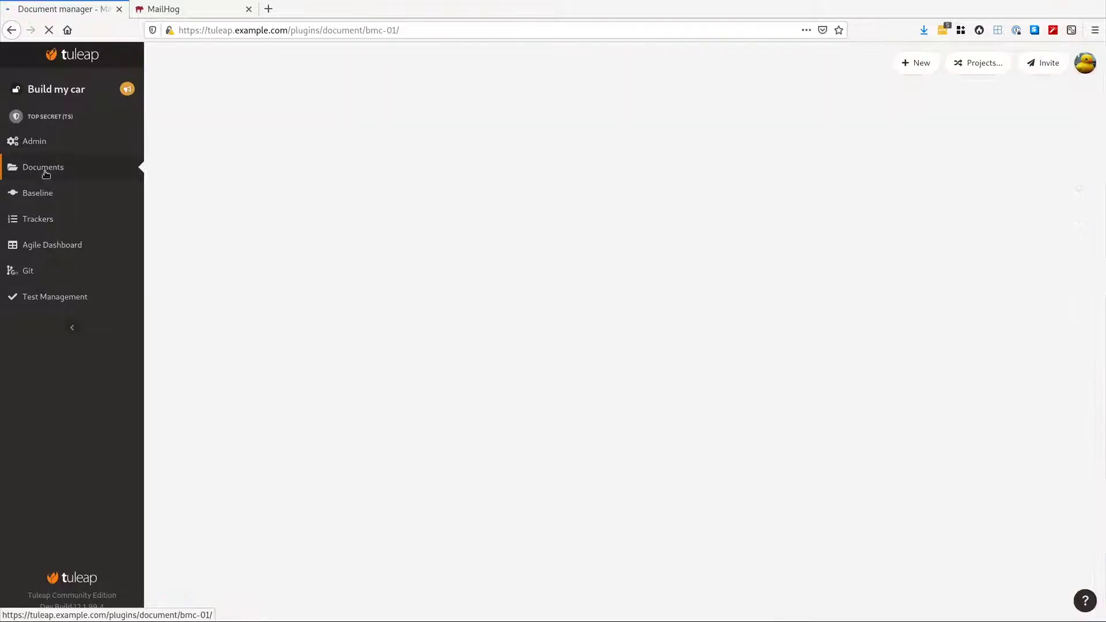
click(75, 56)
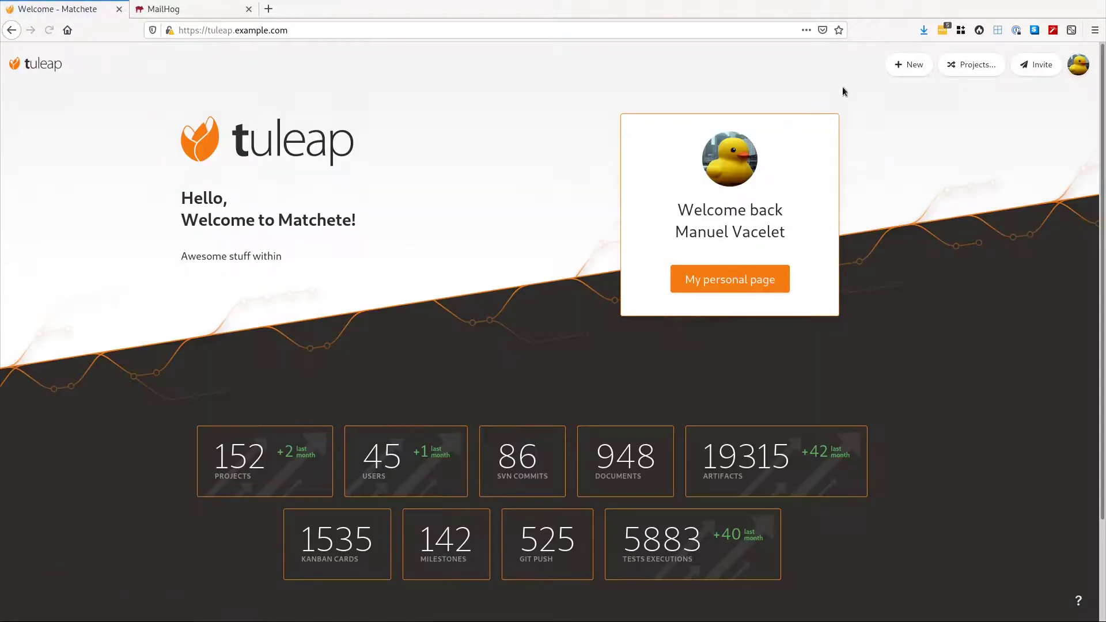
Step: Invite the autocompleted e-mail address to Matchete with the message 'Demo' and dismiss the confirmation
click(1036, 66)
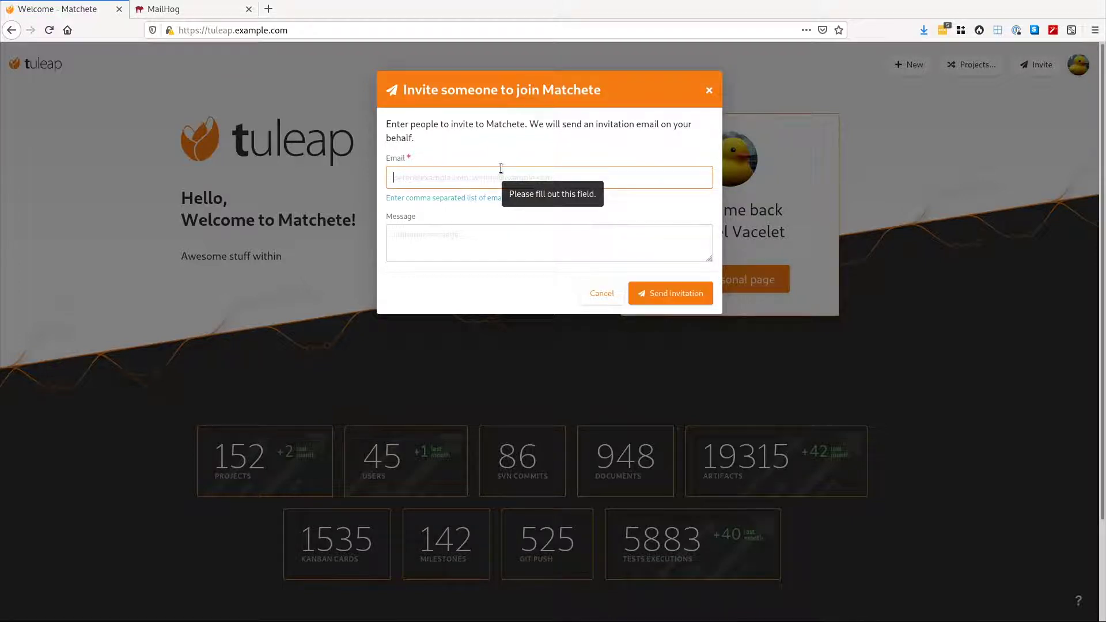
text(ma)
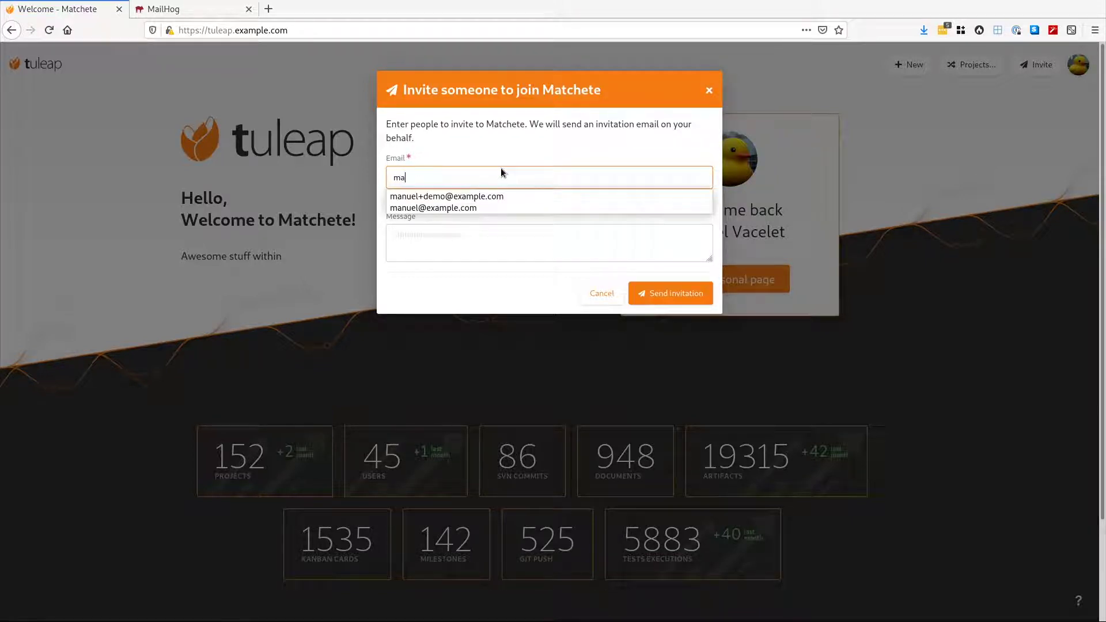
key(Down)
key(Return)
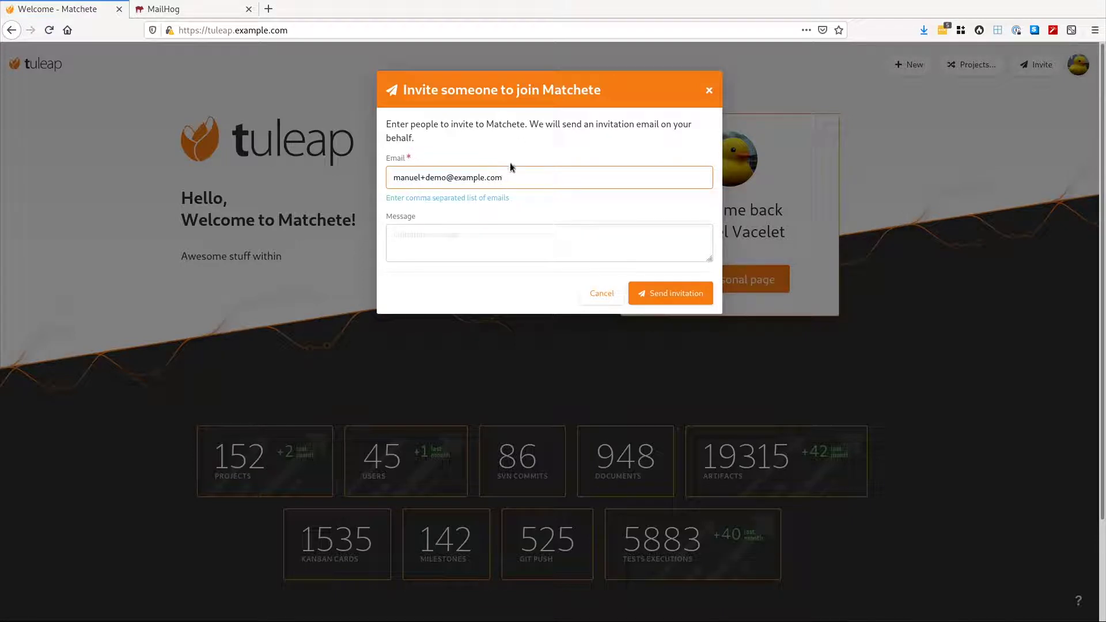
click(506, 230)
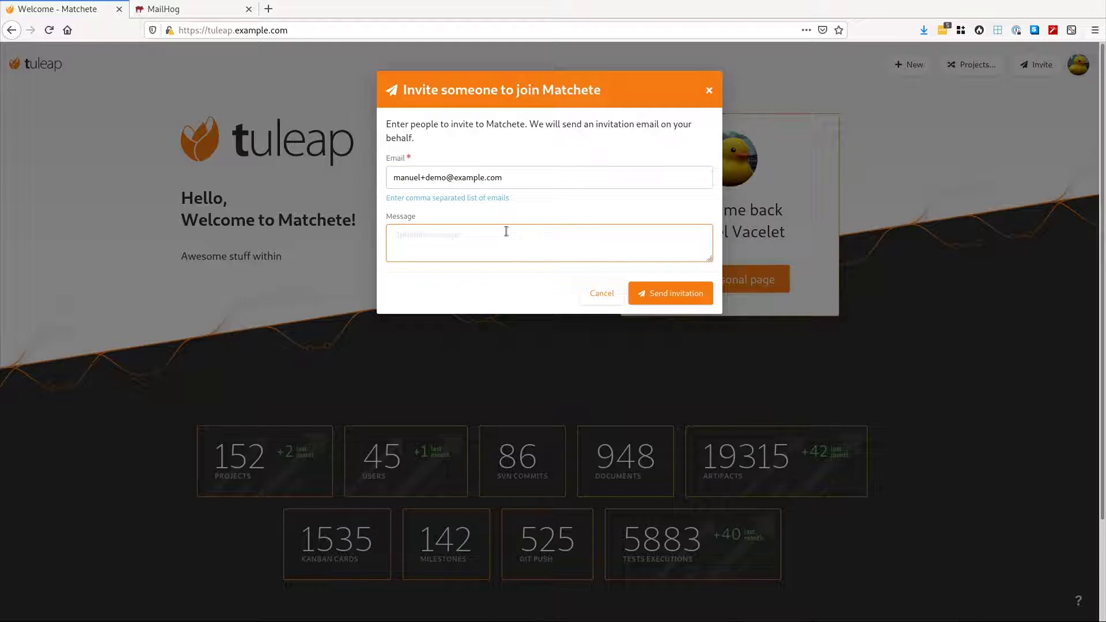
text(Demo)
click(677, 291)
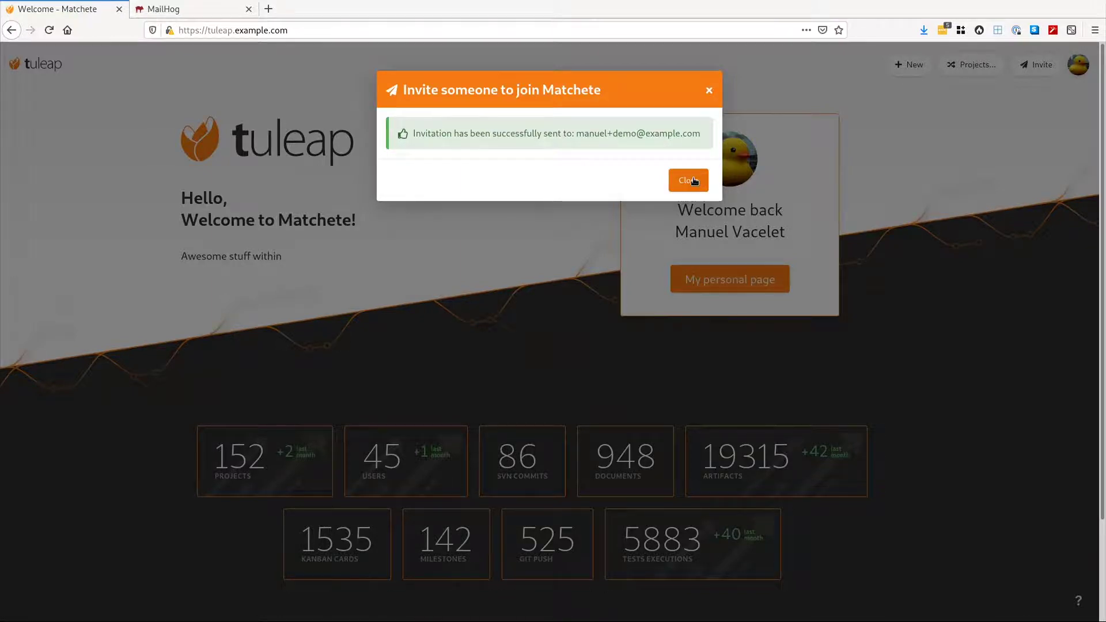
click(694, 181)
Step: Open the Tuleap invitation e-mail and send its register.php link to a new Work container tab
click(171, 8)
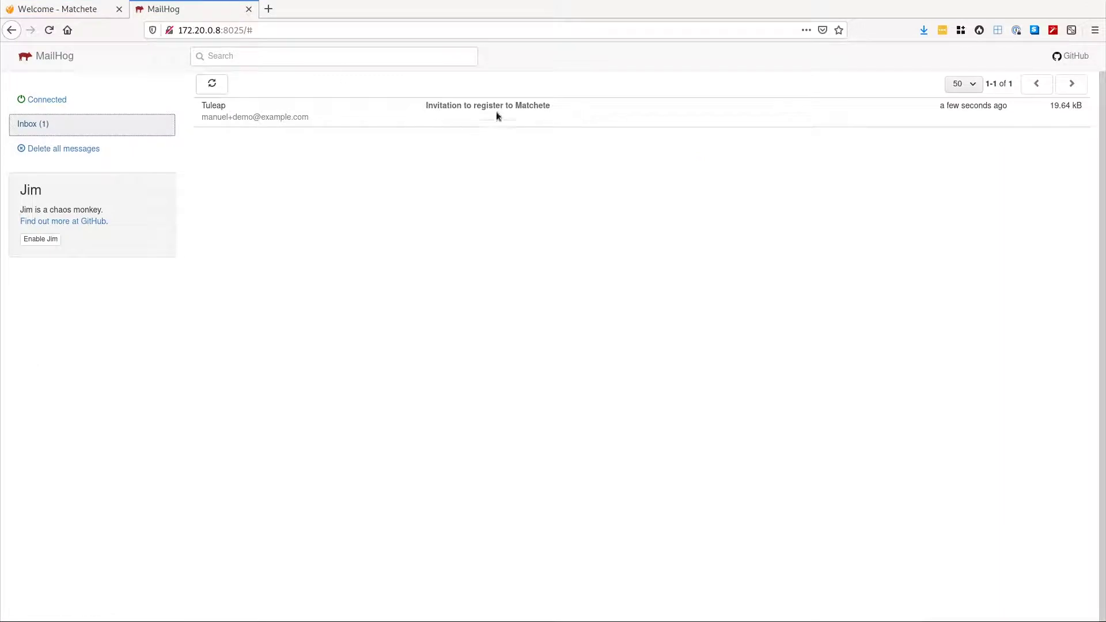
click(555, 117)
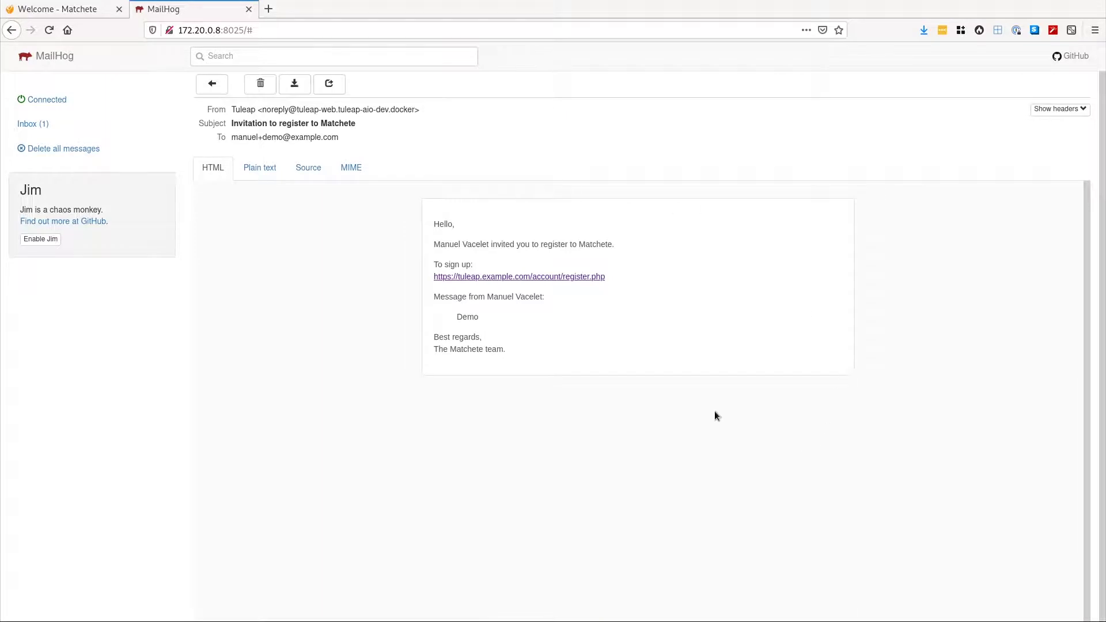
right_click(589, 281)
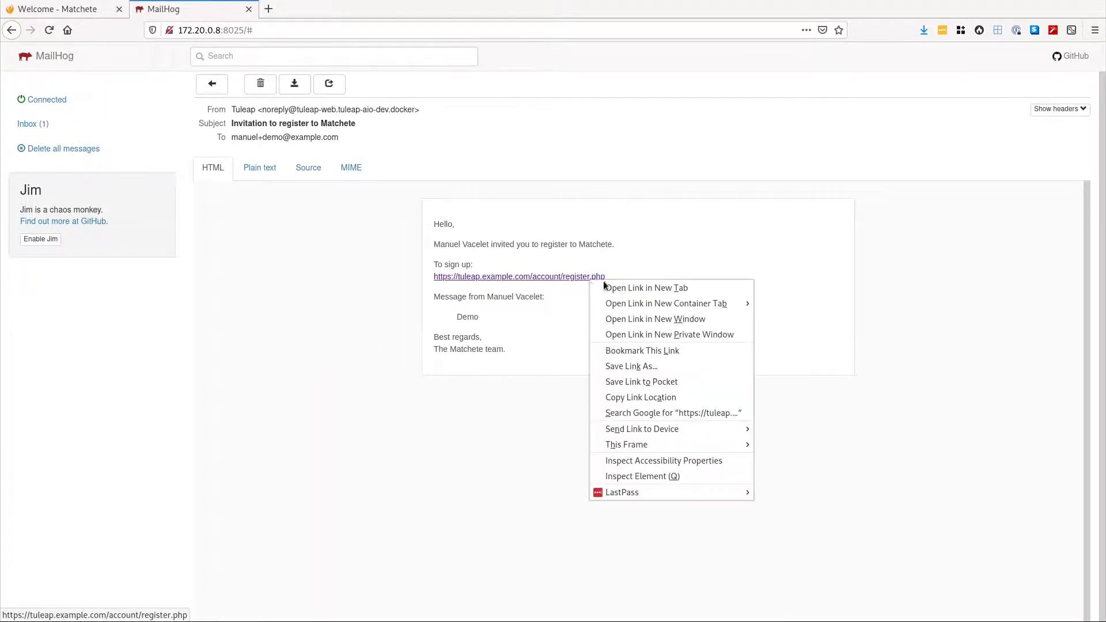
mouse_move(666, 303)
click(809, 320)
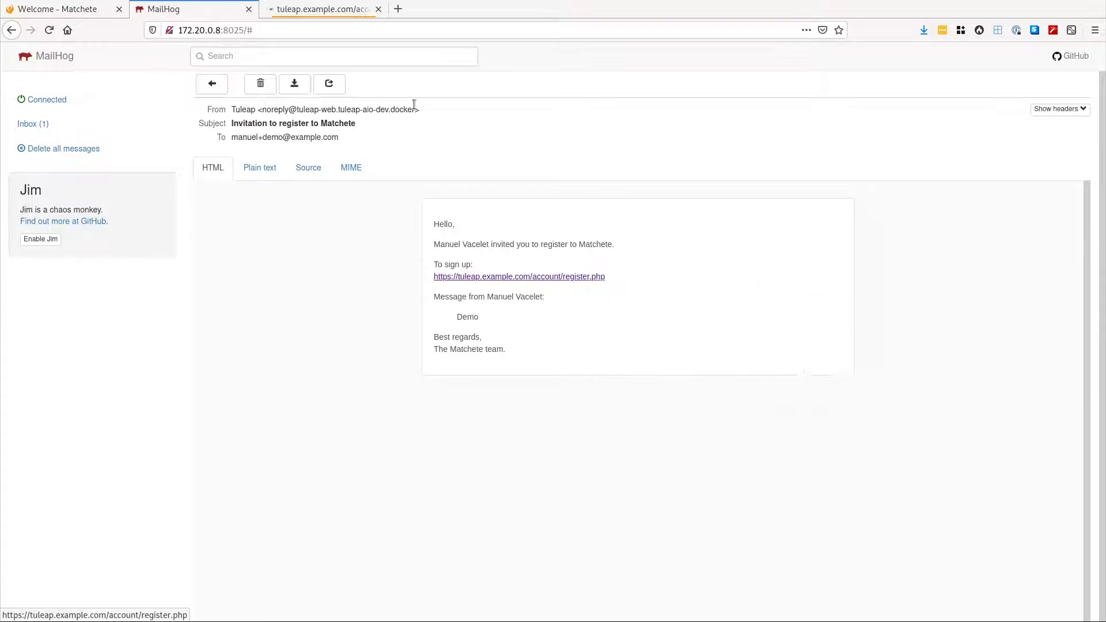
Step: Append +demo to the e-mail and _3 to the username, register, and save the login in LastPass
click(319, 9)
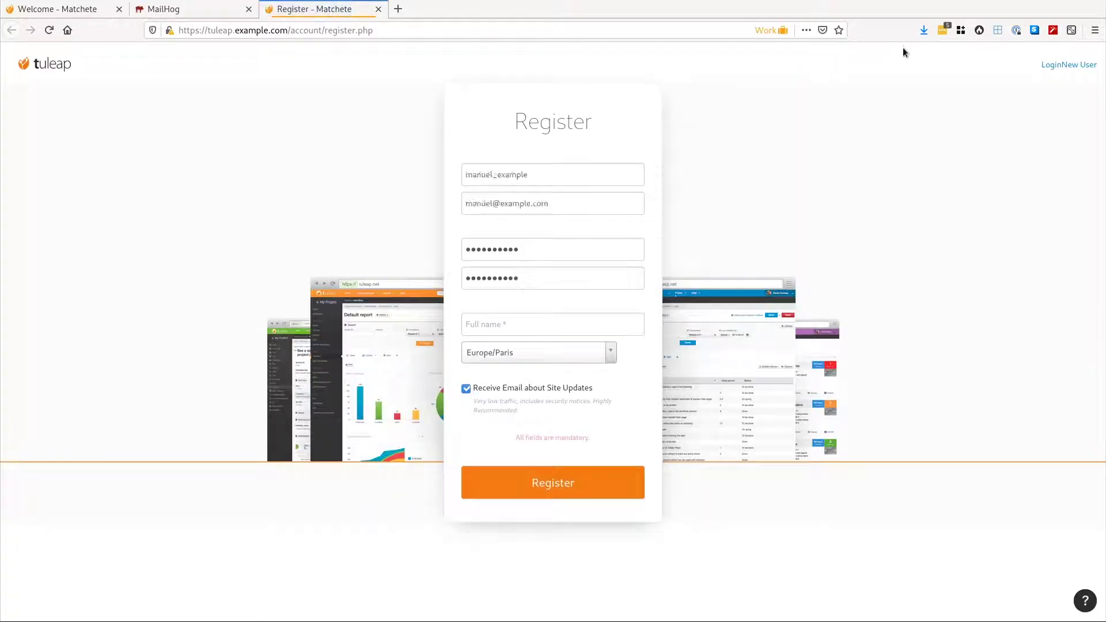
click(490, 199)
text(+dem)
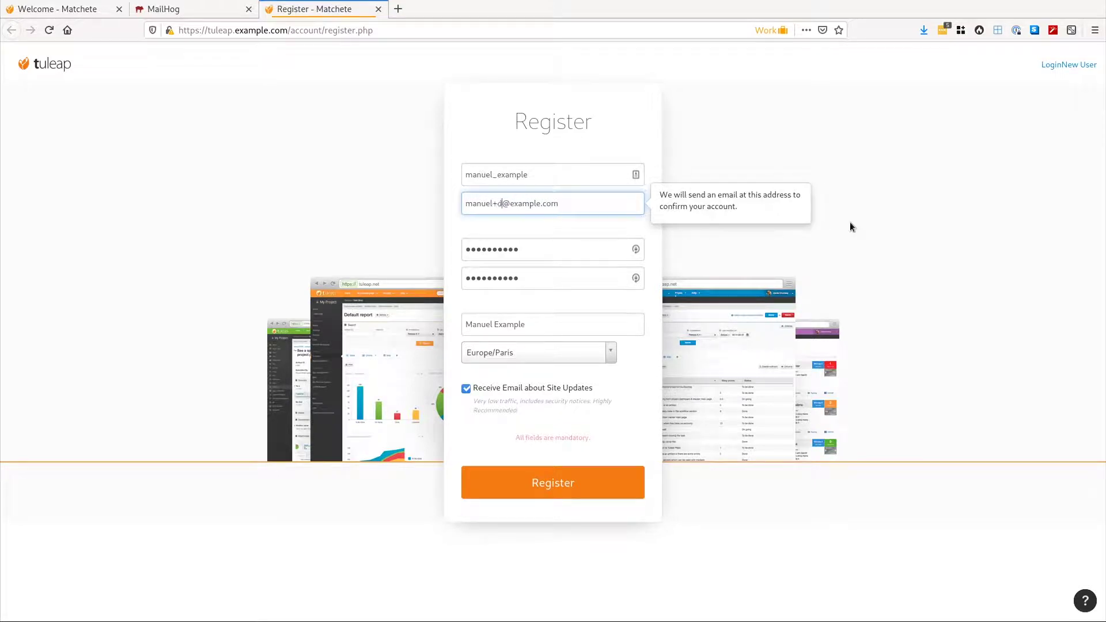
text(o)
click(574, 176)
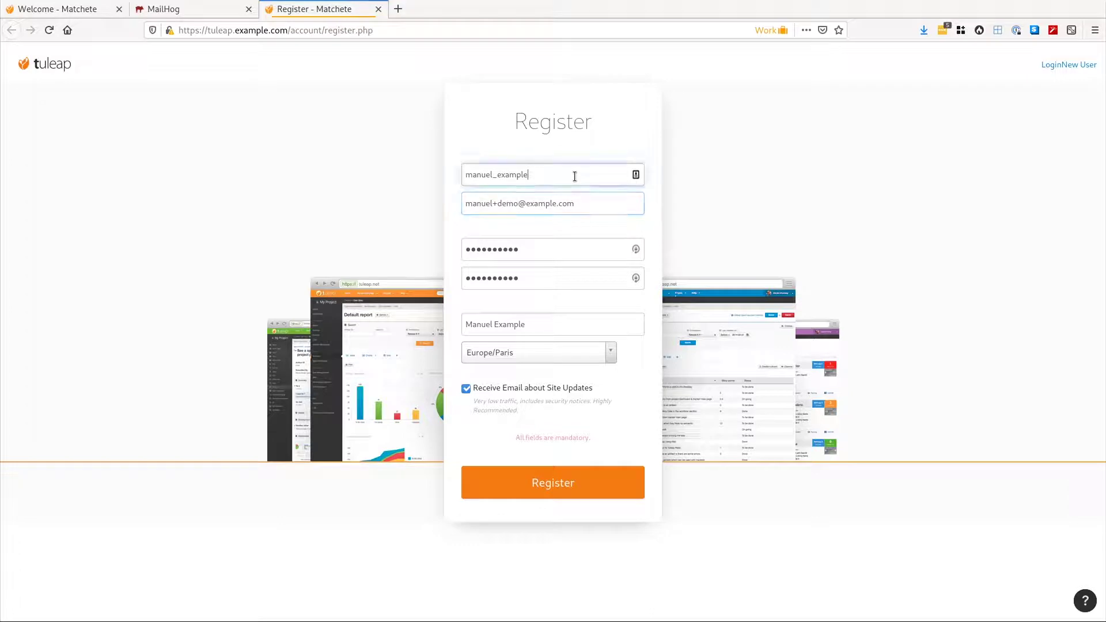
text(_3)
click(563, 490)
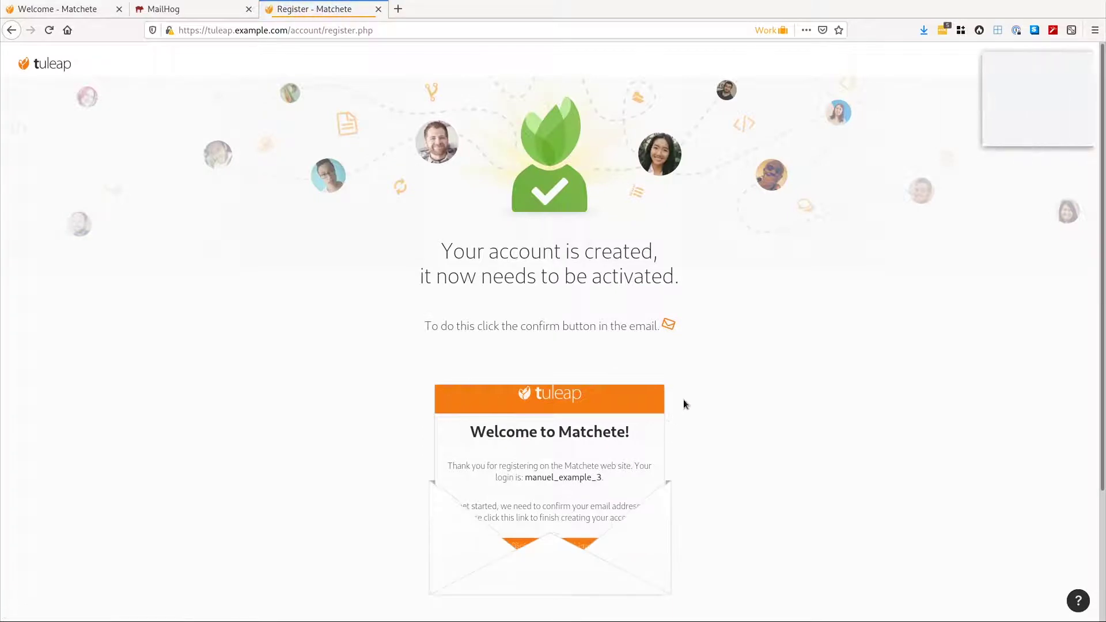
click(1058, 129)
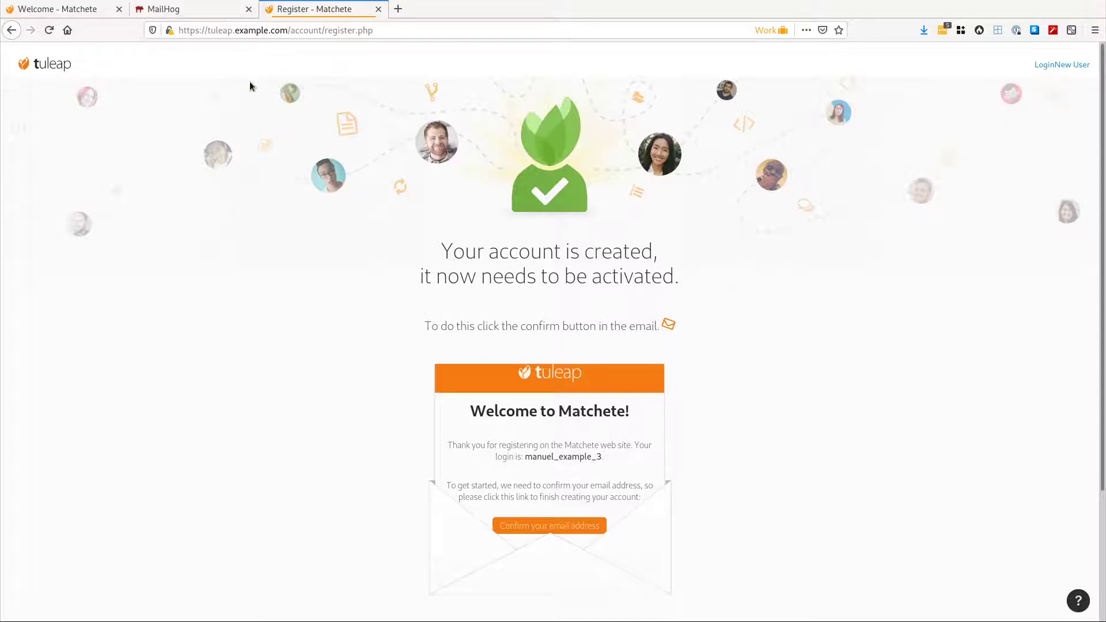
Step: Open the Matchete Account Registration email's confirmation link in a new Work tab and check the confirmation
click(201, 10)
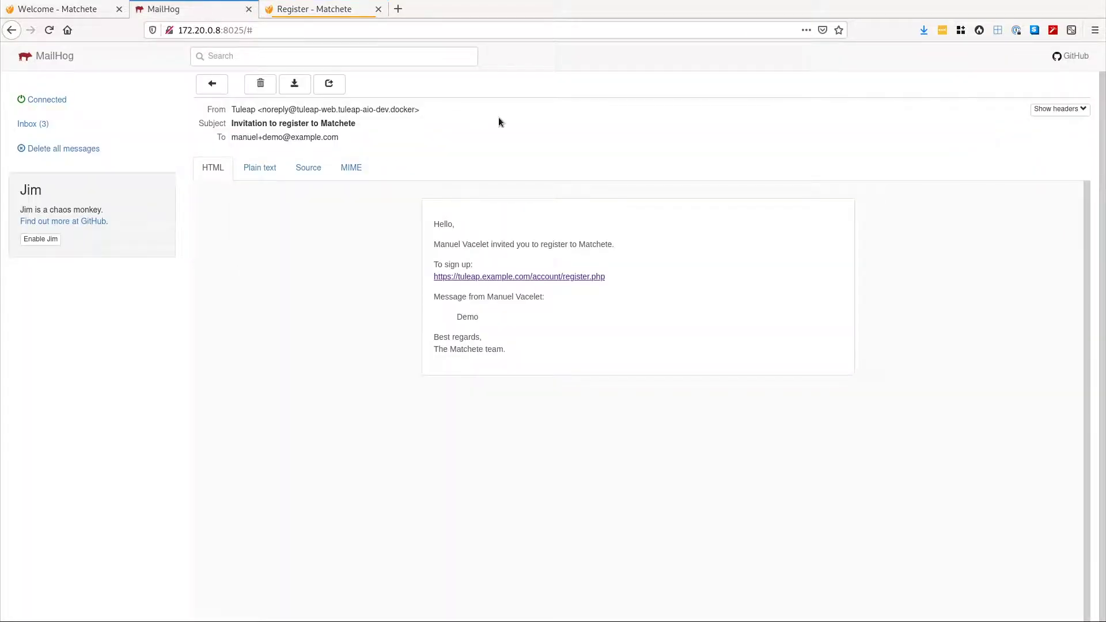
click(47, 122)
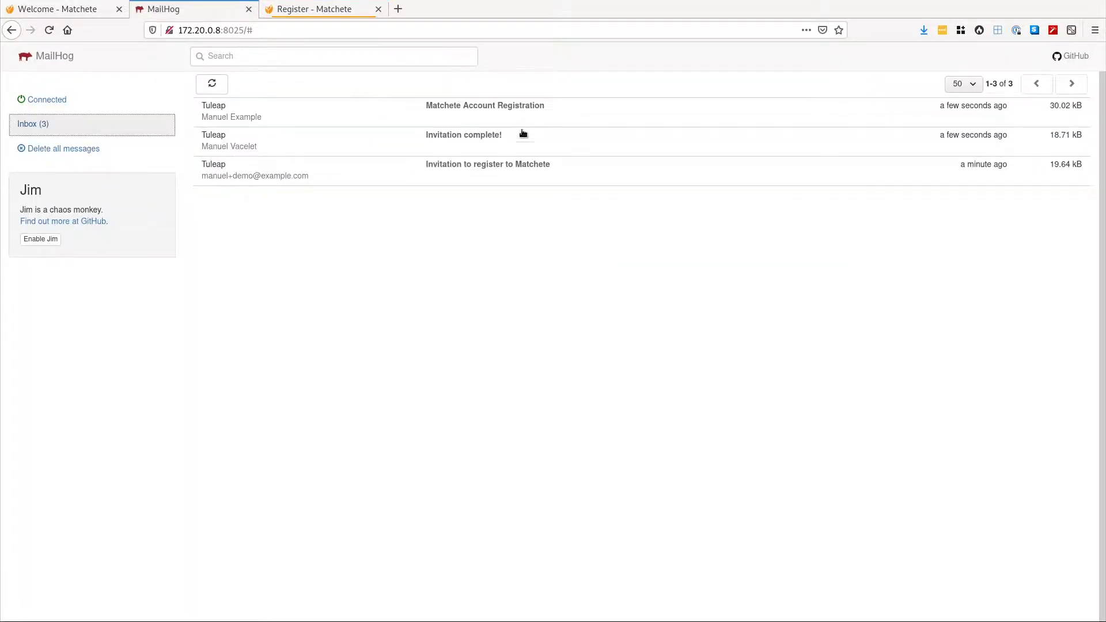
click(557, 118)
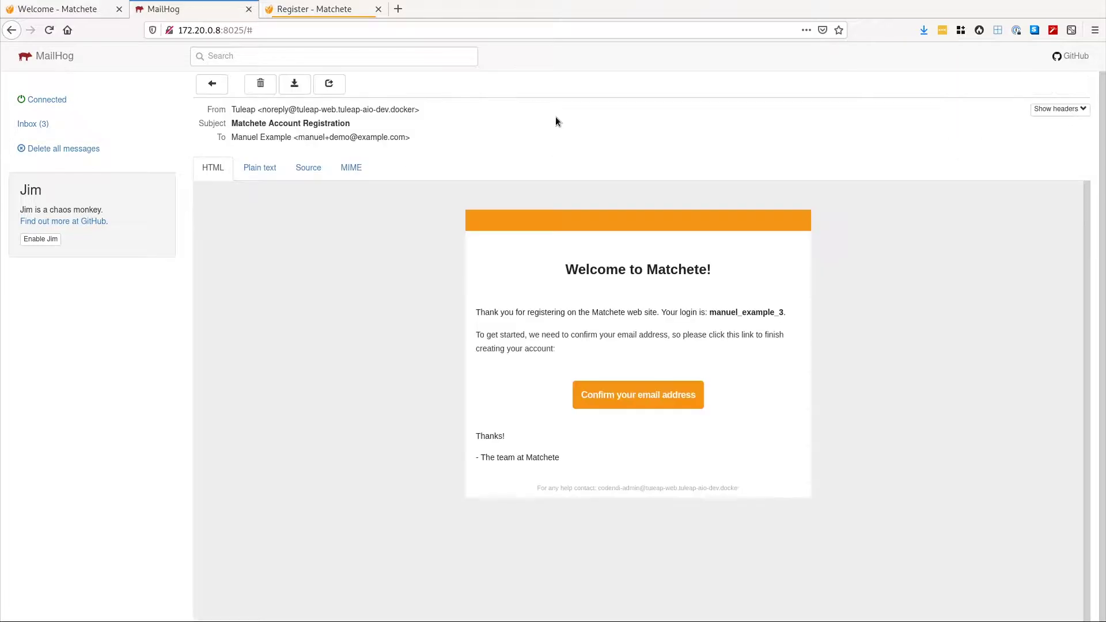
right_click(651, 393)
mouse_move(711, 419)
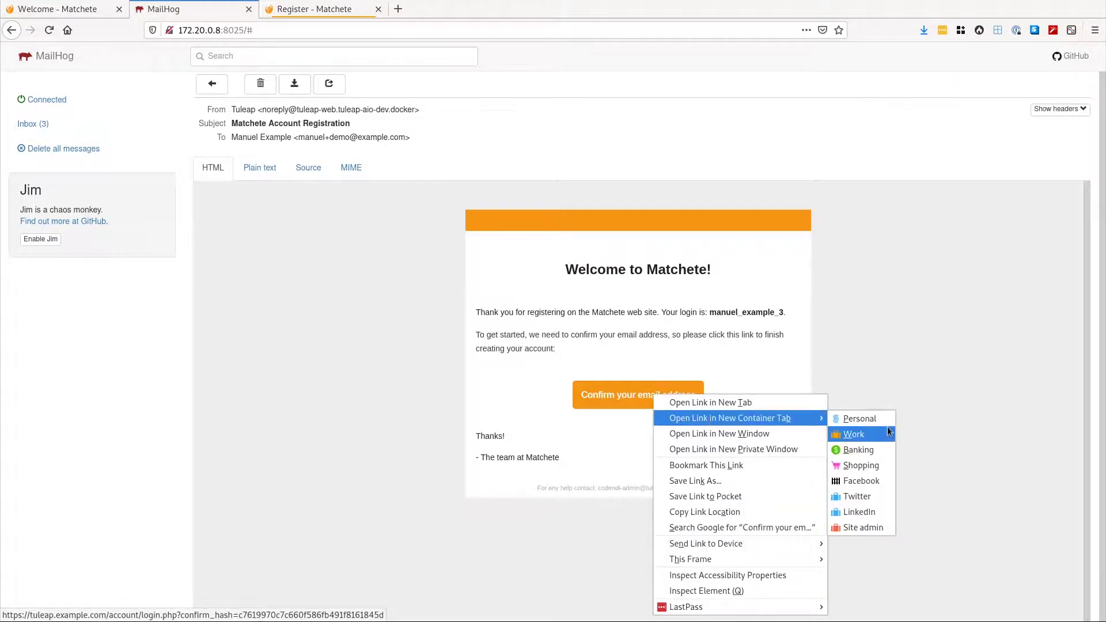
click(864, 433)
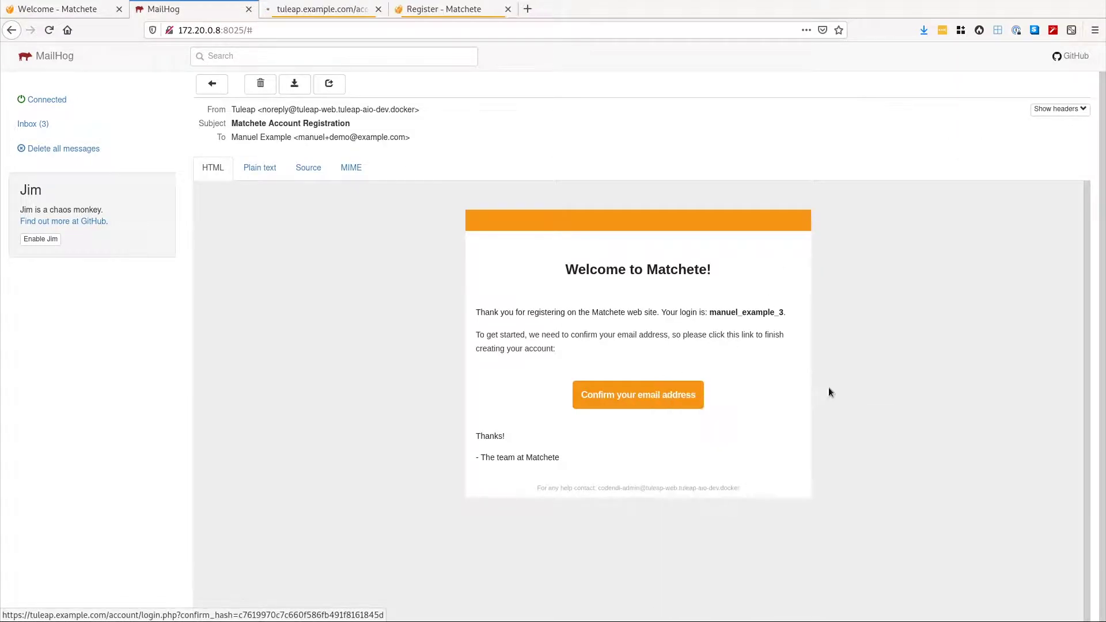
click(315, 10)
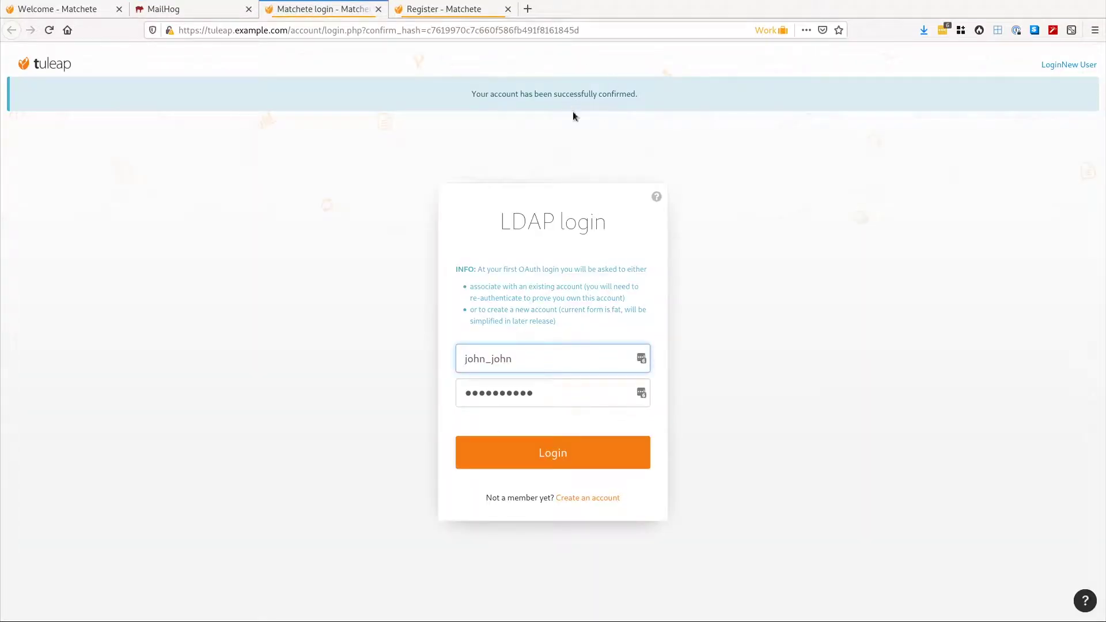
click(211, 10)
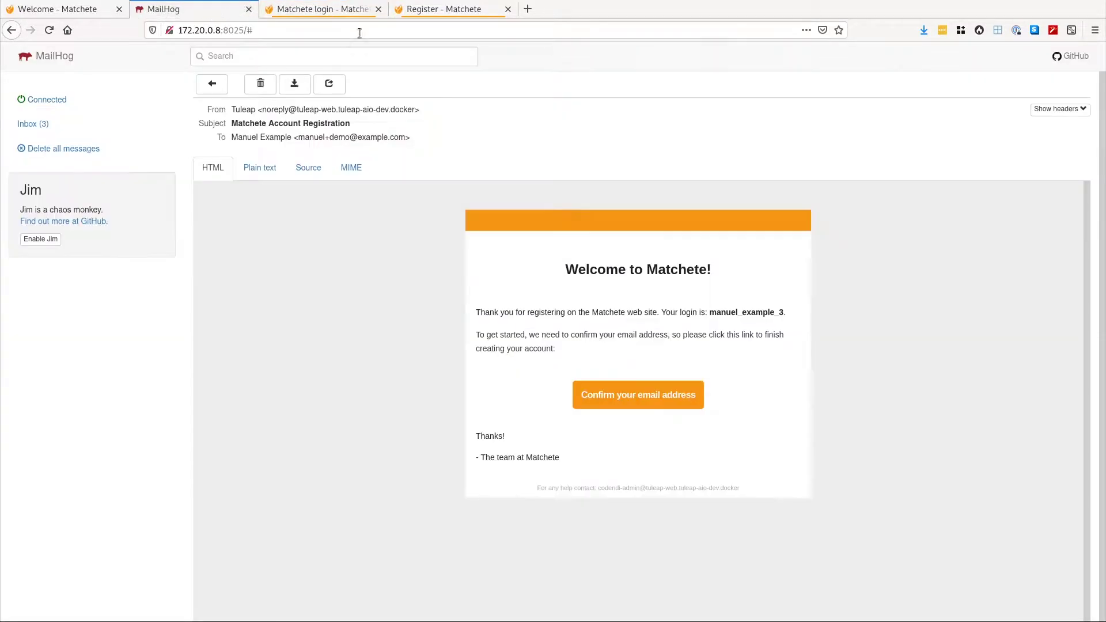
Step: Read the Invitation complete! email in Inbox (3), then return to the Welcome - Matchete tab
click(37, 127)
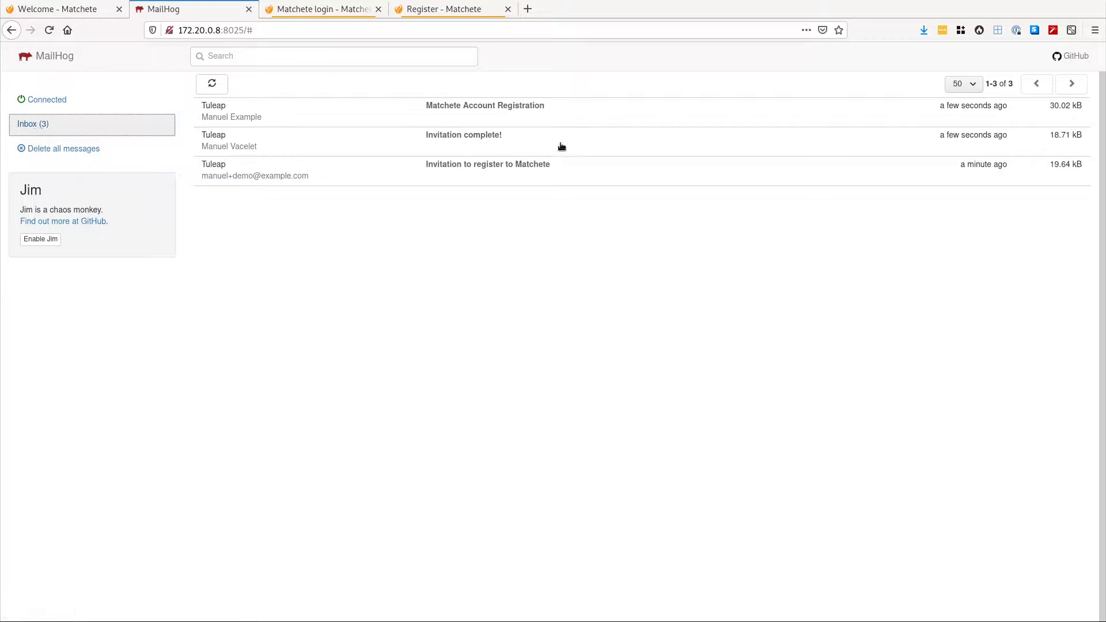
click(447, 141)
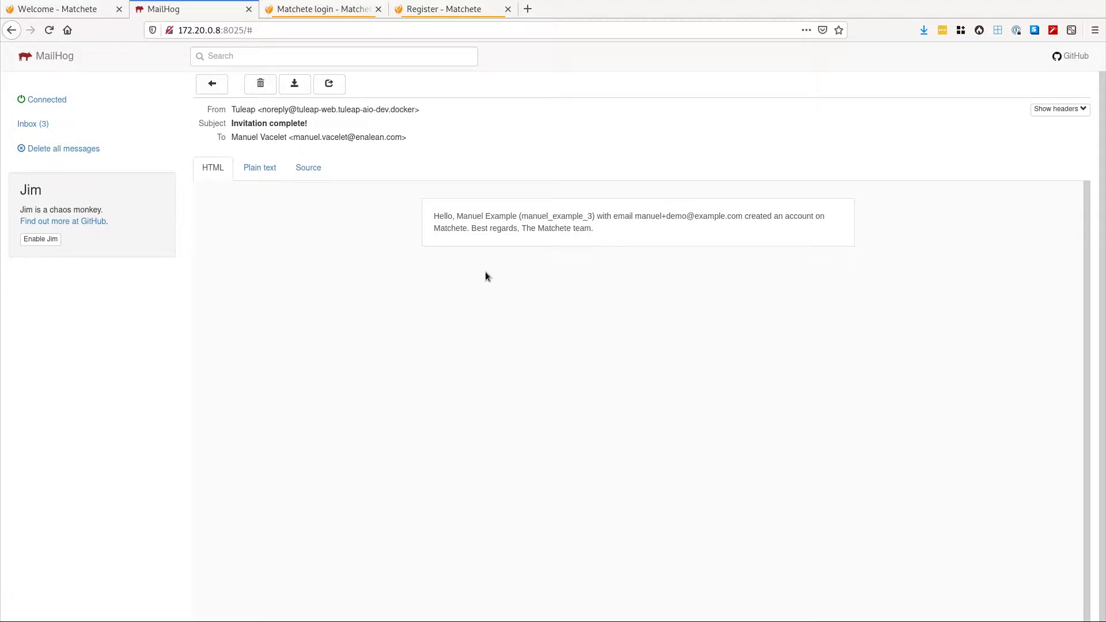
click(78, 10)
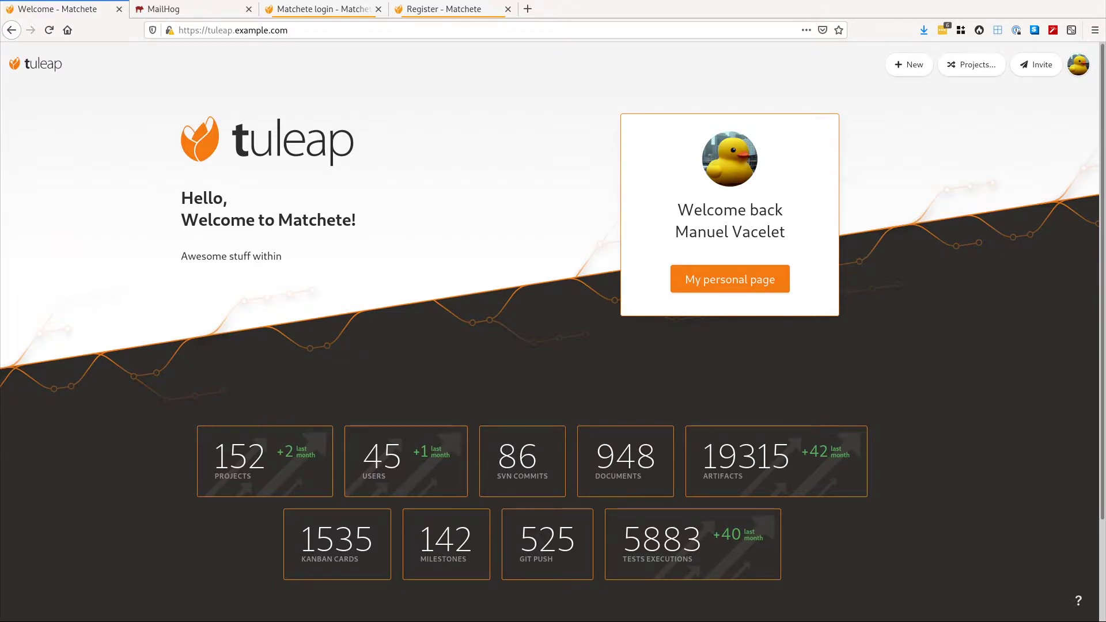
Step: Go back a page and open Release Note from the ? help menu to view Tuleap 12.1 notes
key(alt+Left)
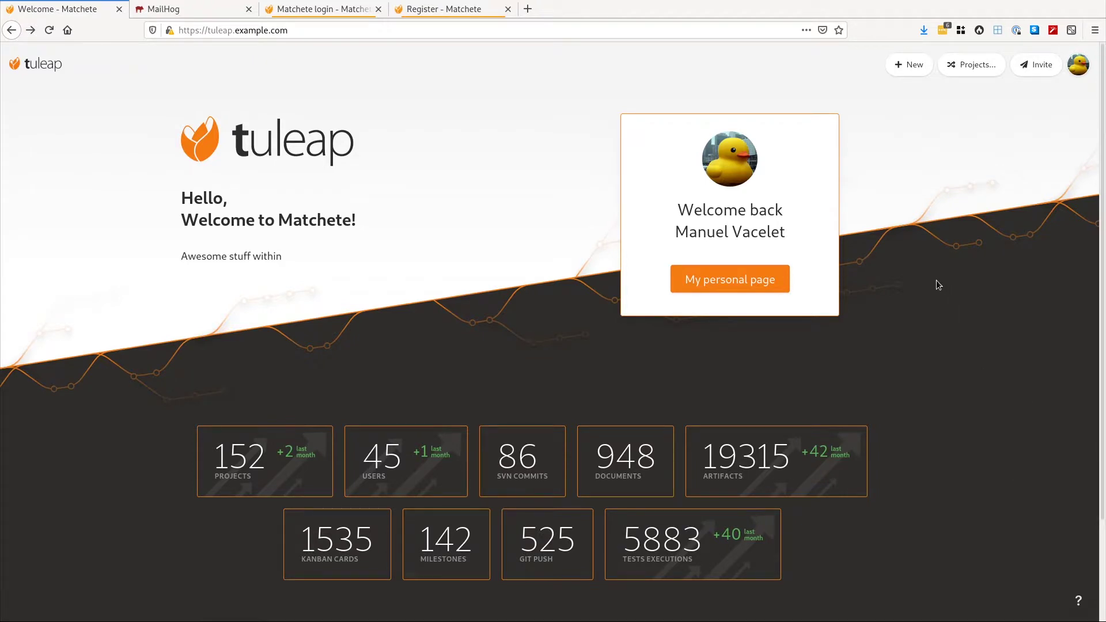
click(1078, 601)
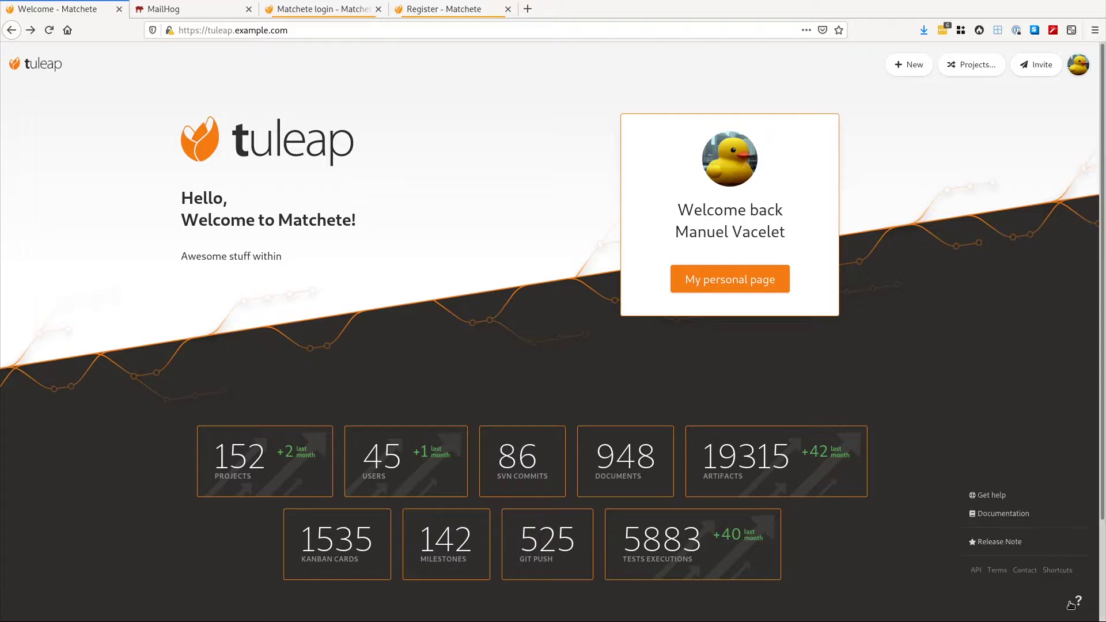
click(1004, 542)
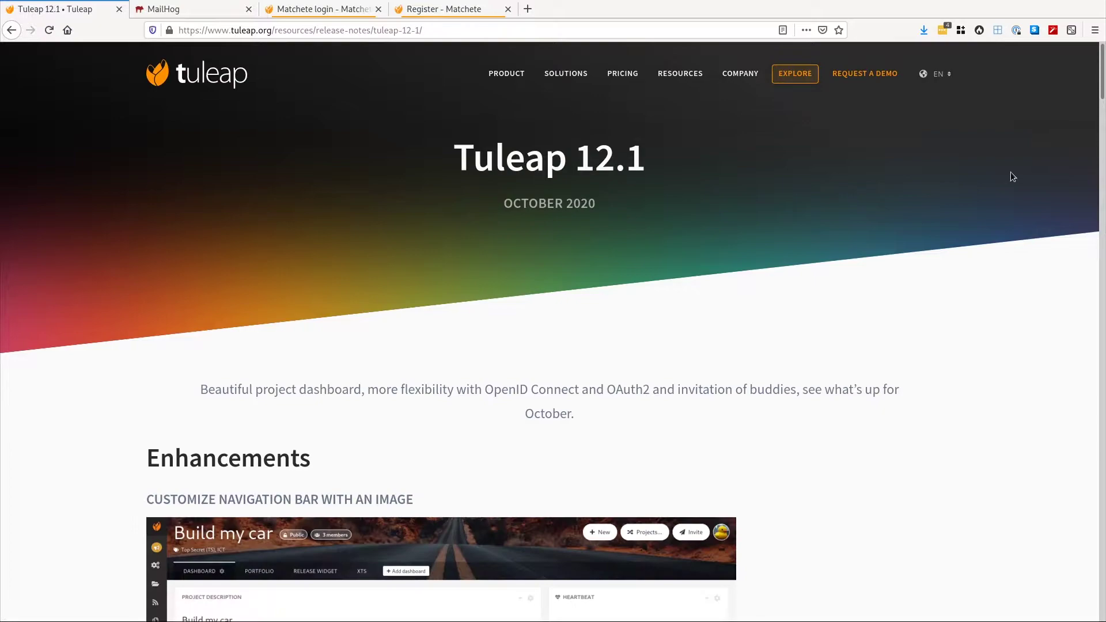
scroll(947, 299, down, 6)
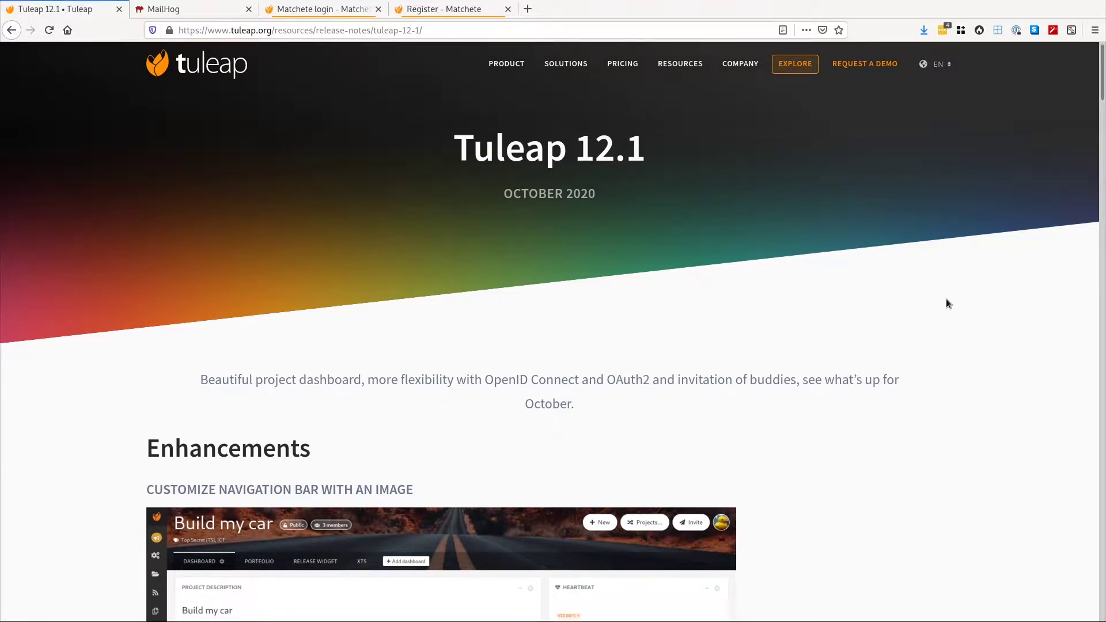
scroll(946, 298, down, 9)
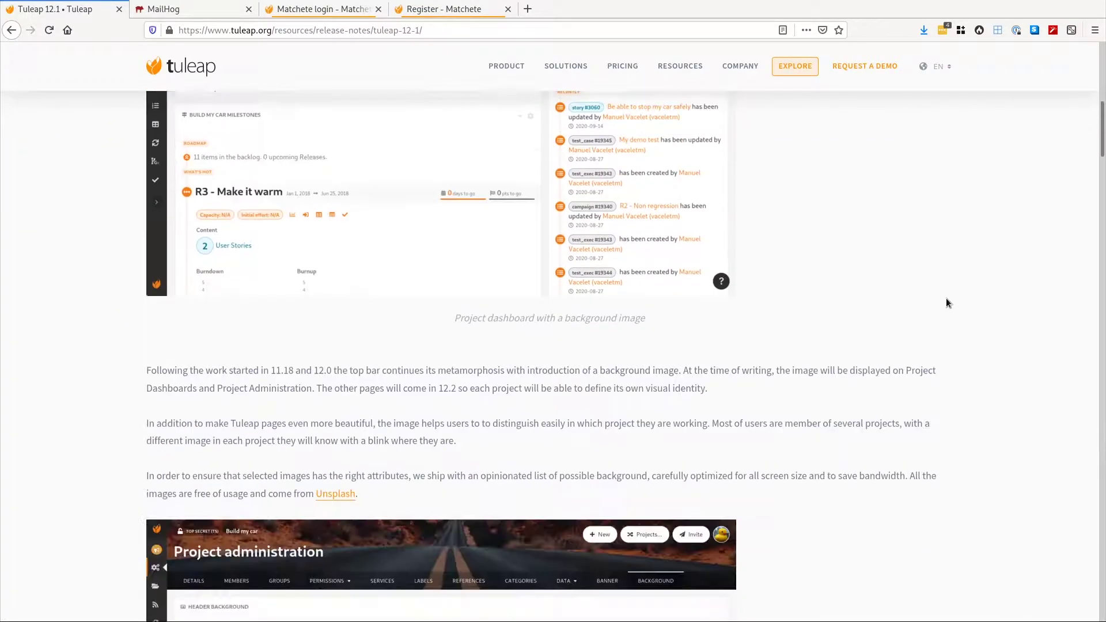
scroll(946, 302, down, 1)
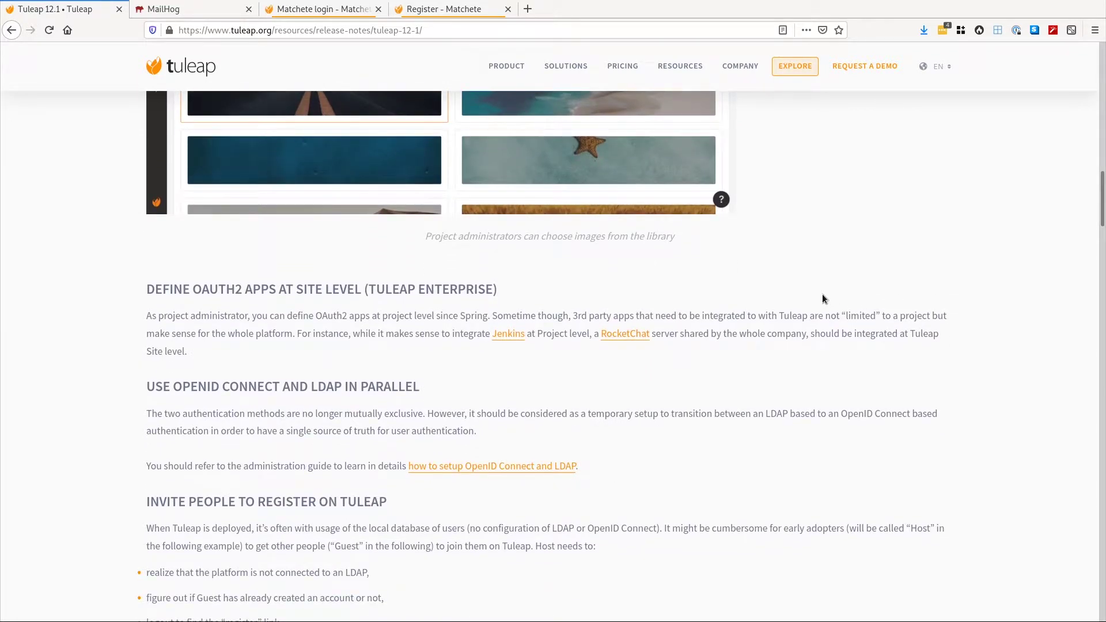
scroll(823, 299, down, 1)
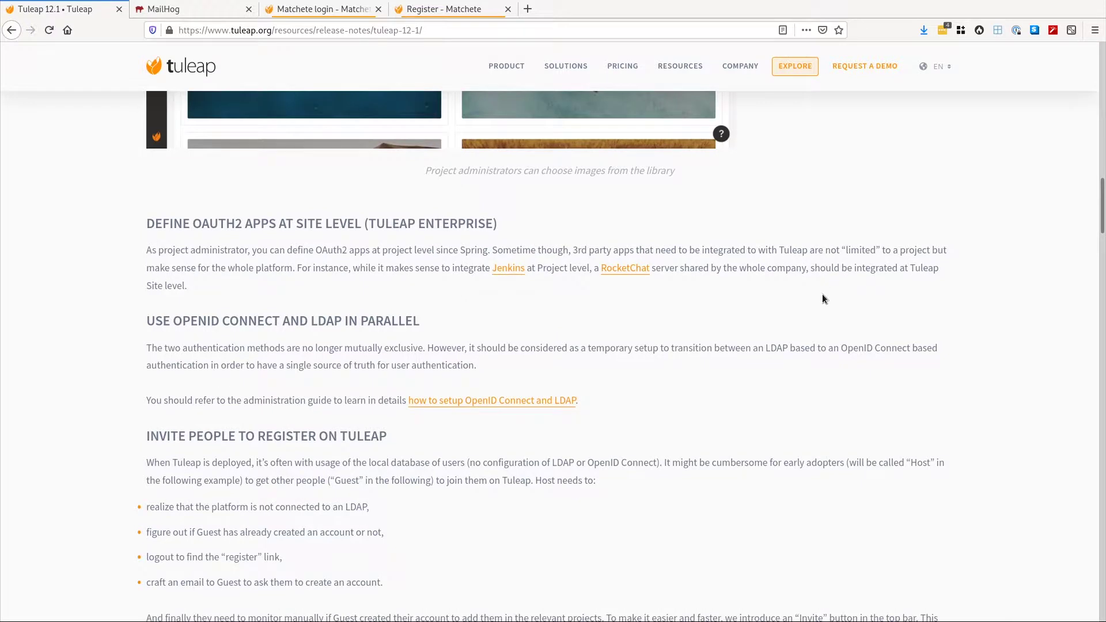
scroll(823, 299, down, 1)
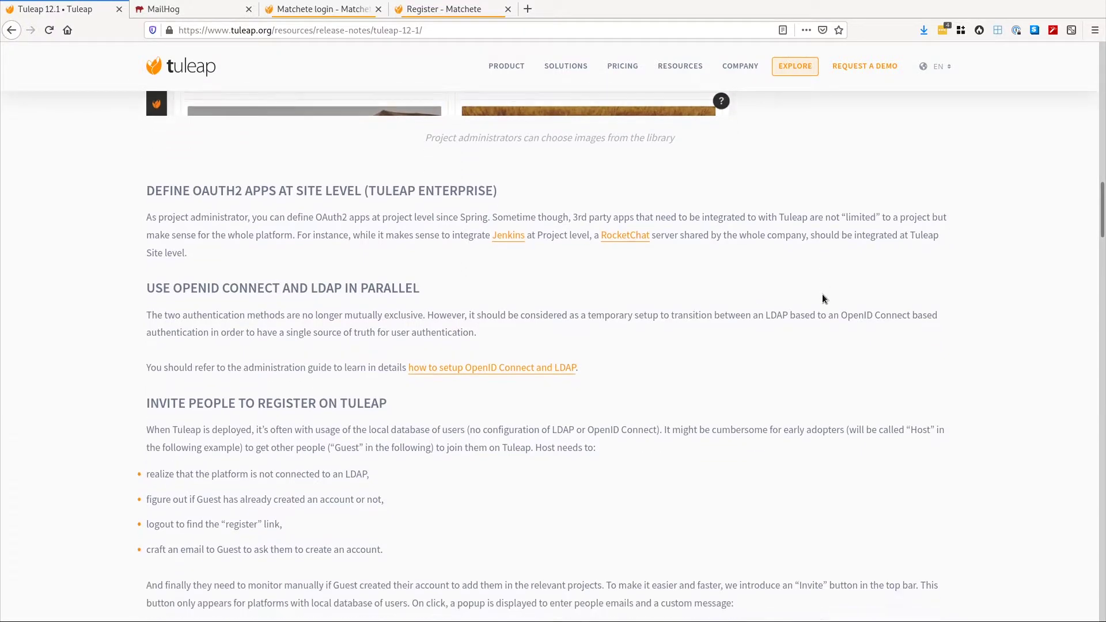
scroll(823, 298, down, 1)
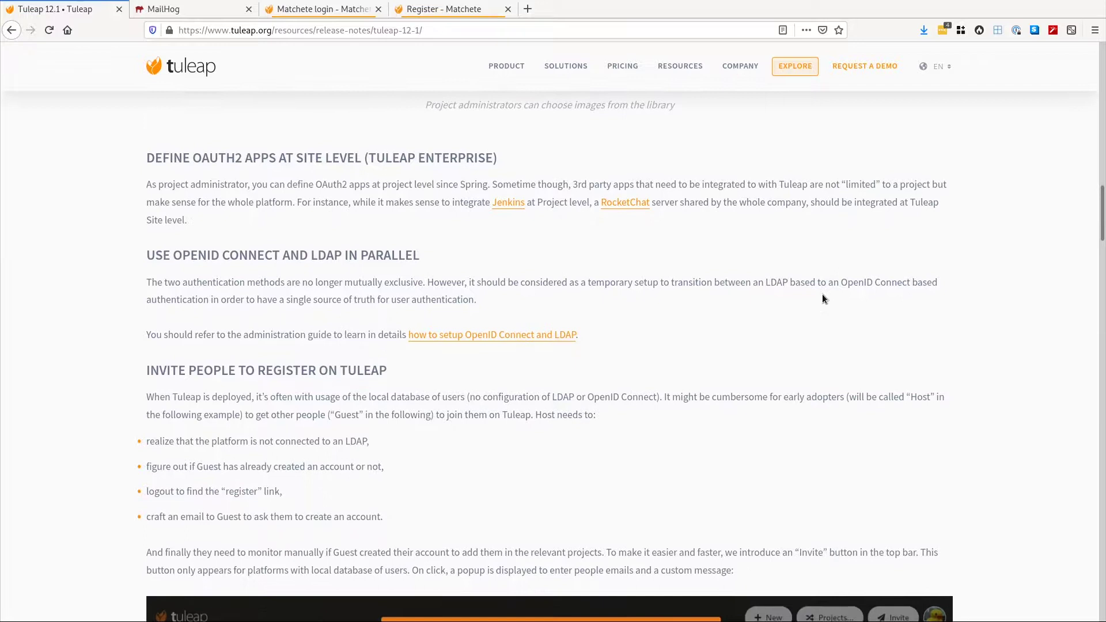
scroll(822, 298, down, 1)
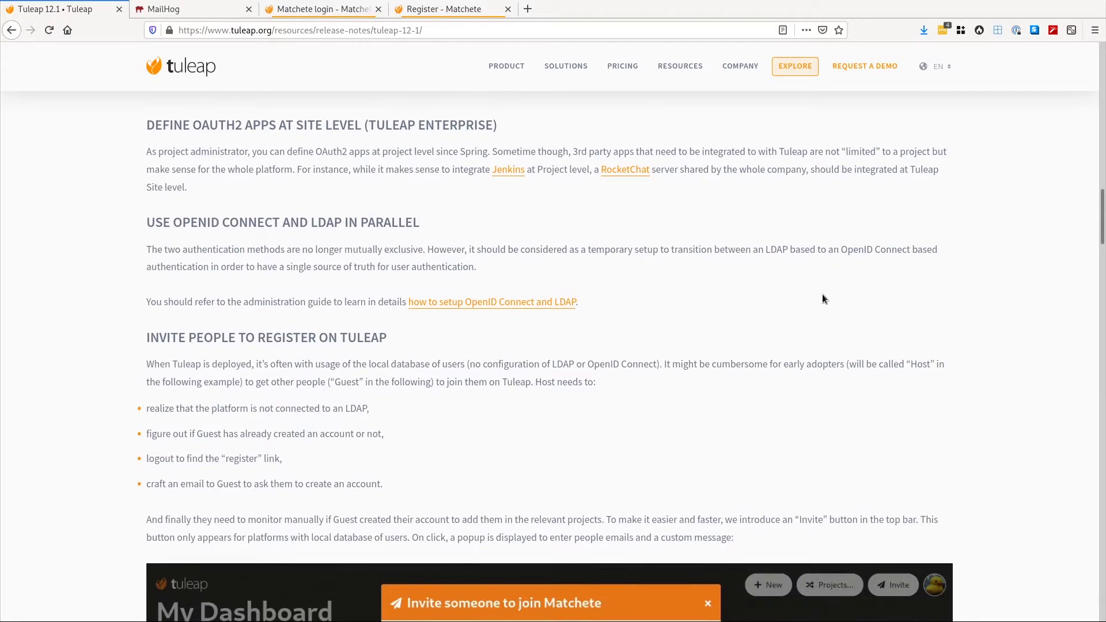
scroll(823, 298, up, 1)
scroll(823, 299, up, 1)
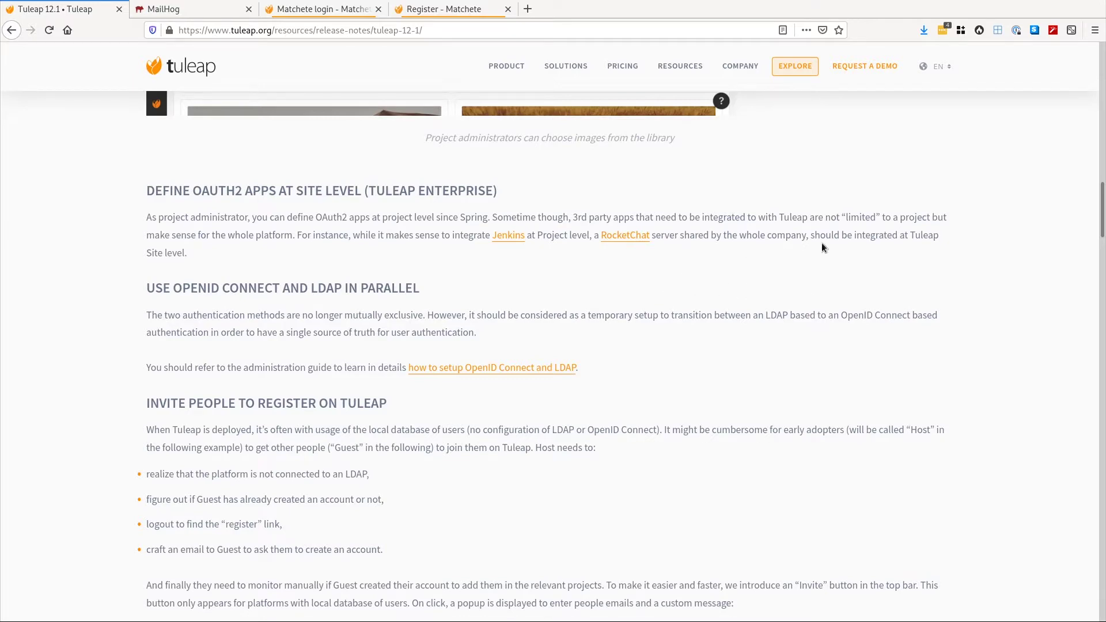
key(Home)
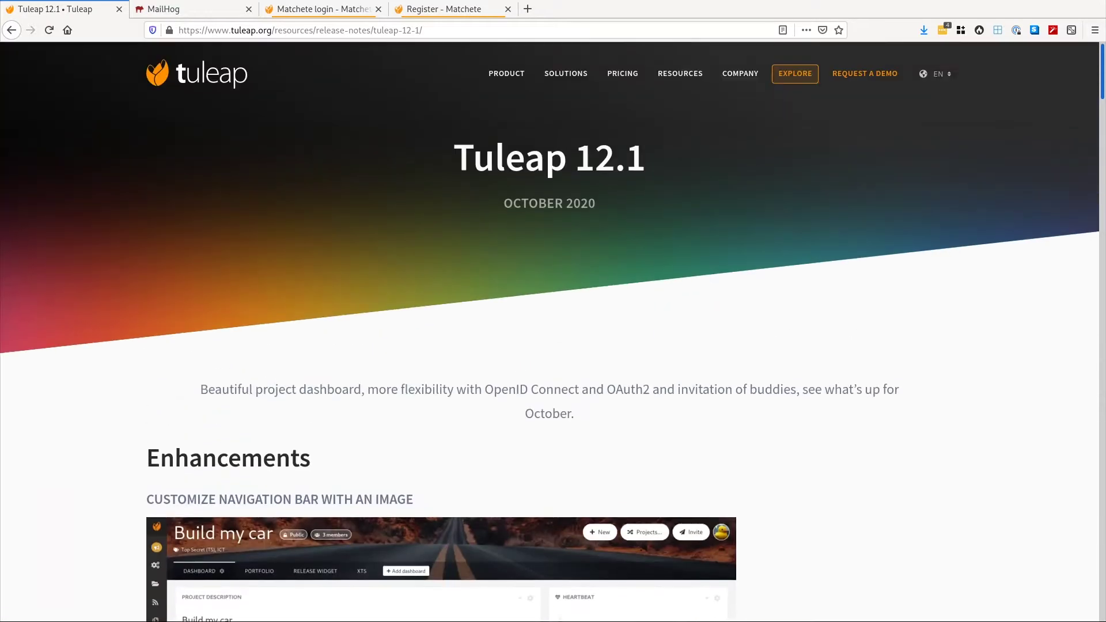